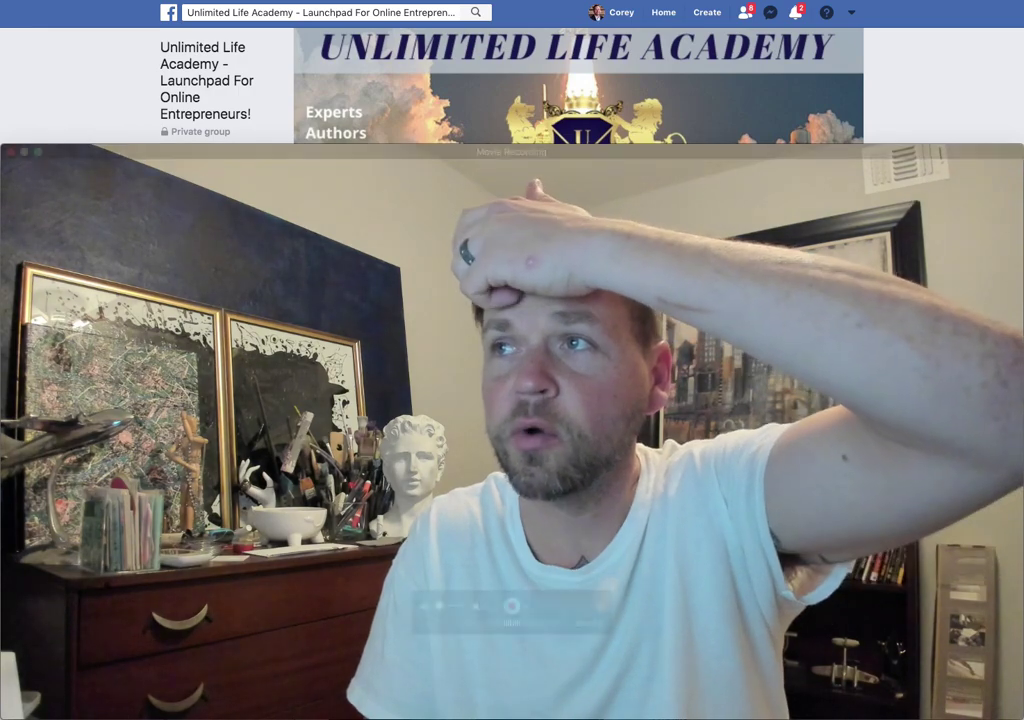
# Shrink the Movie Recording window, go to the Facebook home feed and leave full-screen mode
pyautogui.moveTo(1013, 152); pyautogui.dragTo(103, 560)
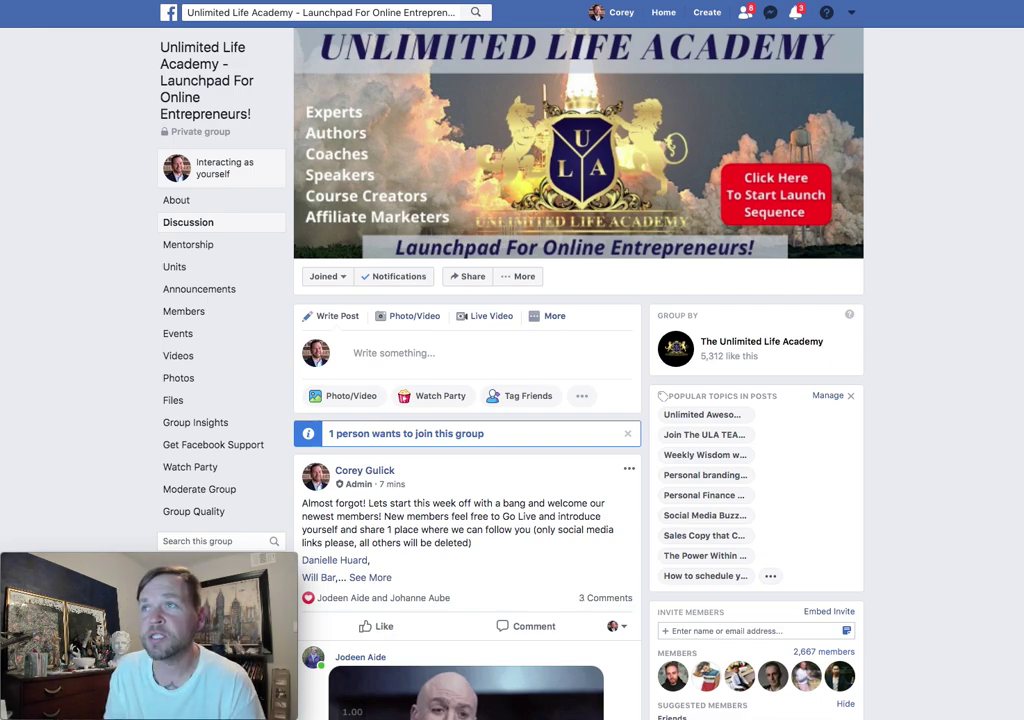
pyautogui.click(662, 13)
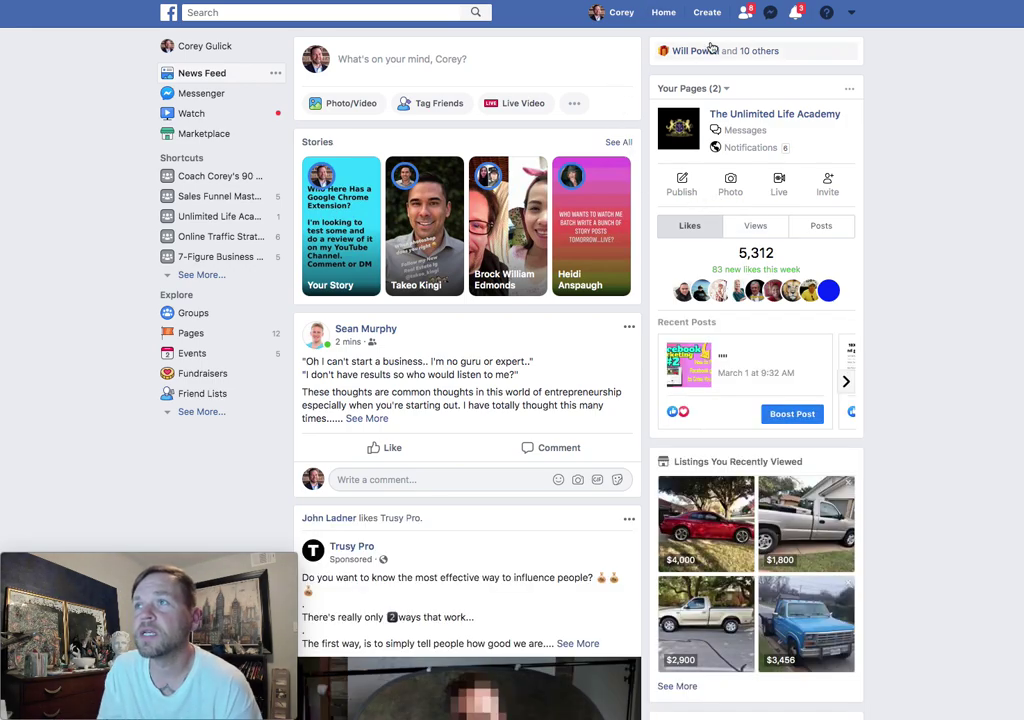
pyautogui.press('ctrl+super+f')
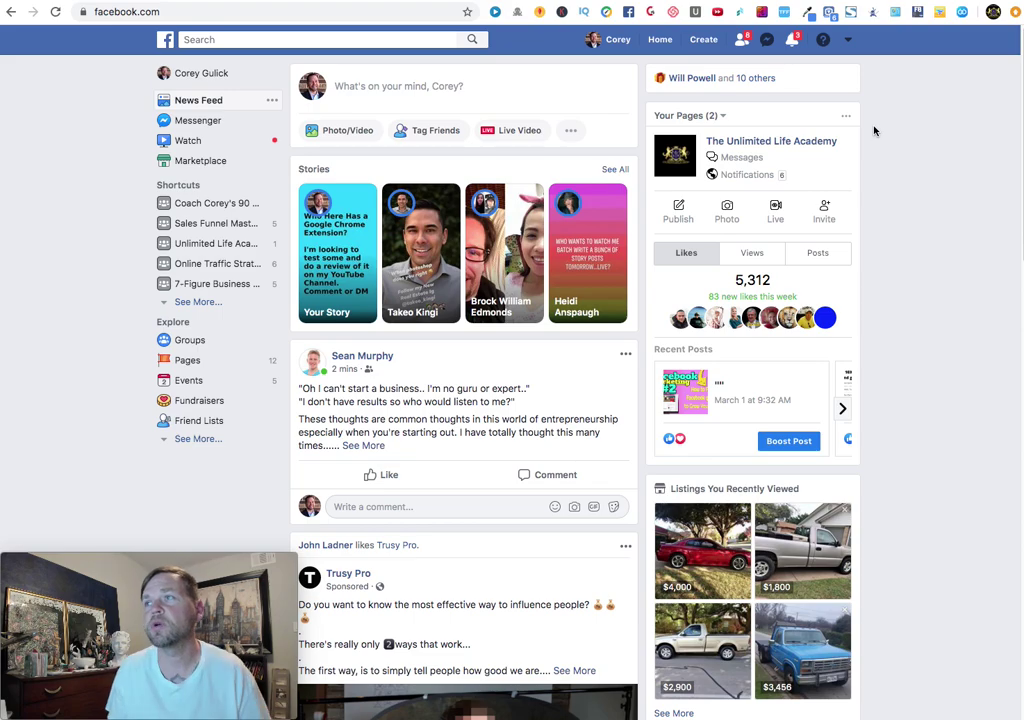
# Scrape the Facebook friends list with the friend-tagging extension from the profile's friends page
pyautogui.click(918, 13)
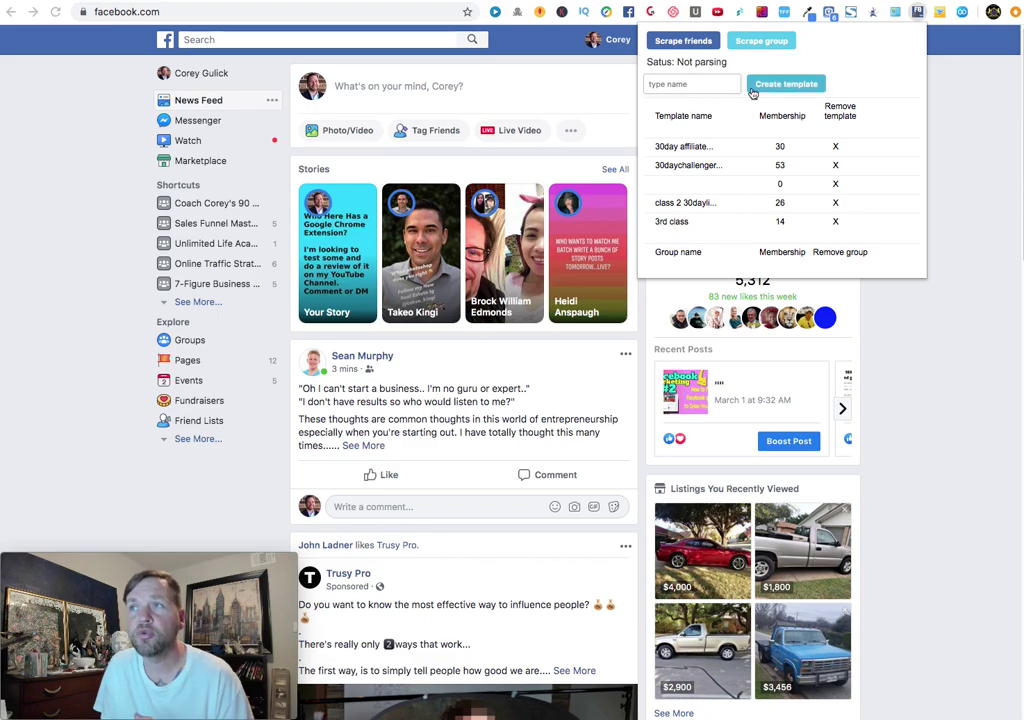
pyautogui.click(711, 85)
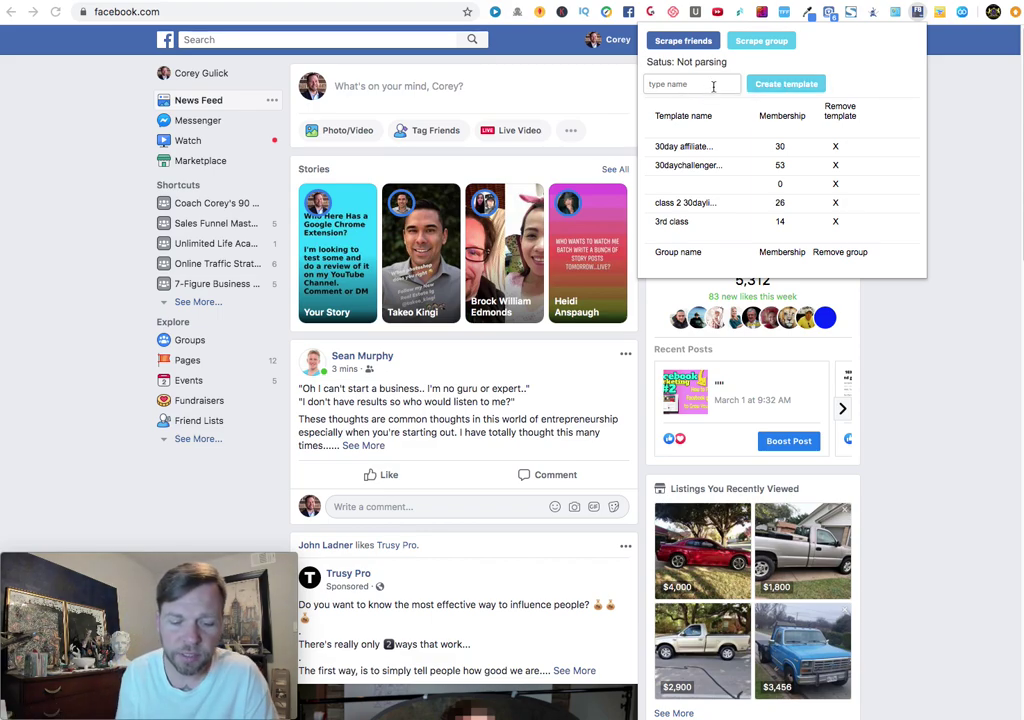
pyautogui.write('test 1')
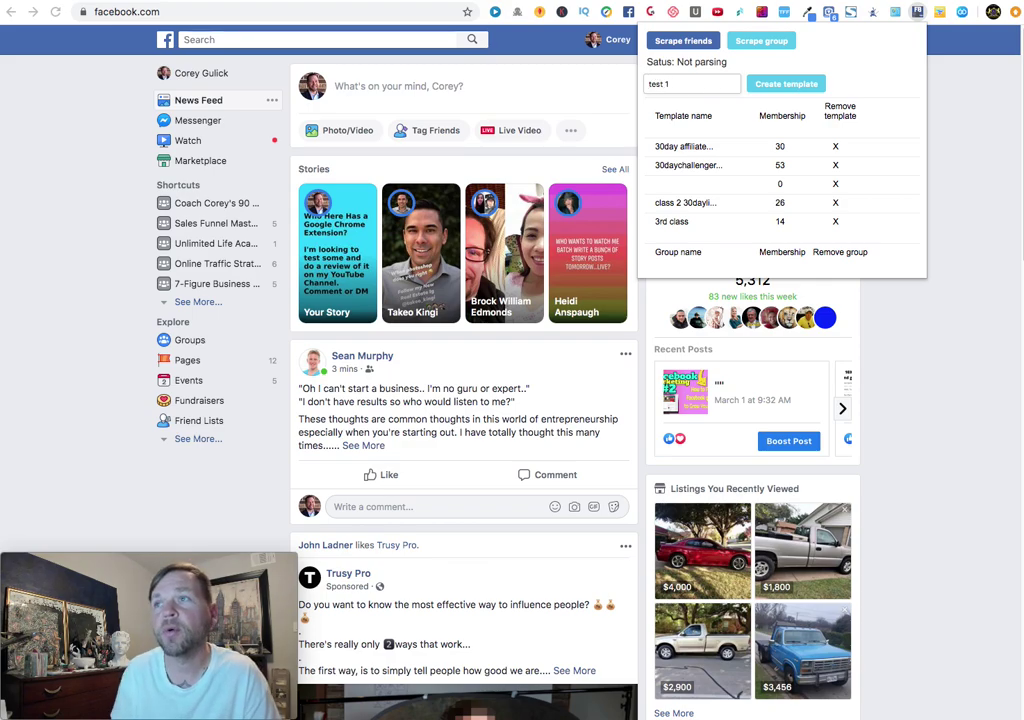
pyautogui.click(684, 41)
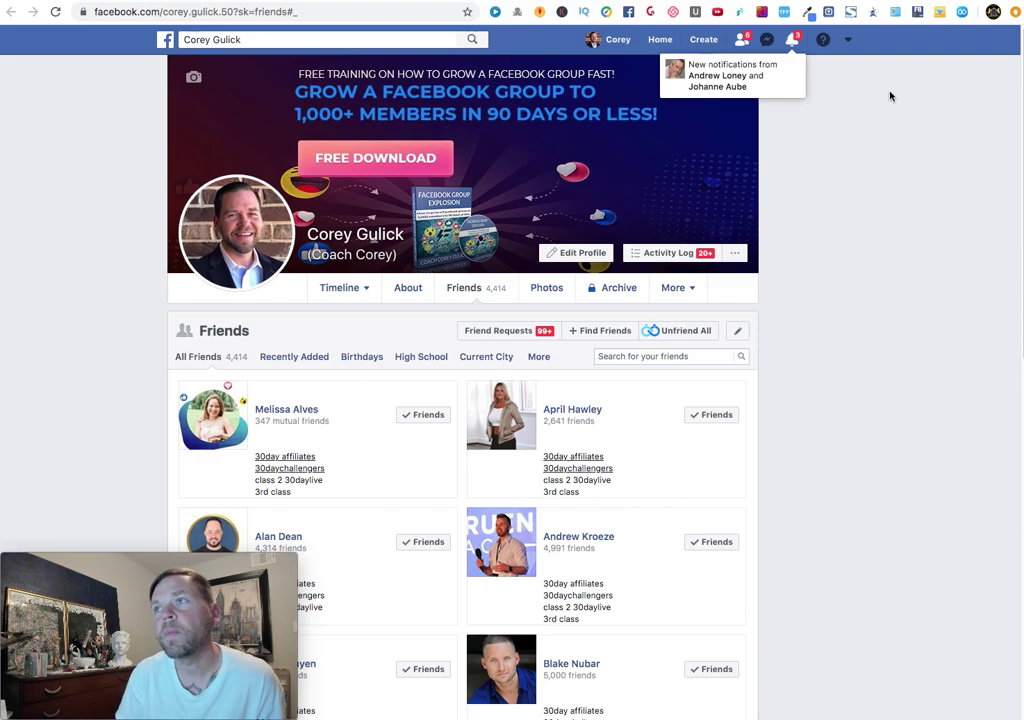
pyautogui.click(919, 14)
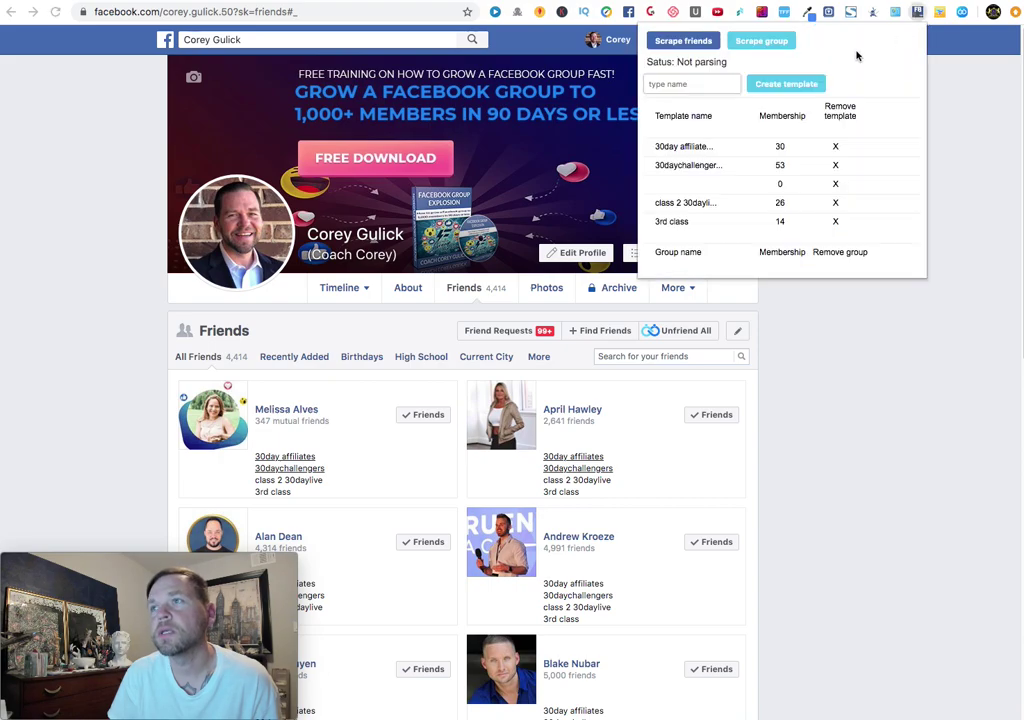
pyautogui.click(684, 44)
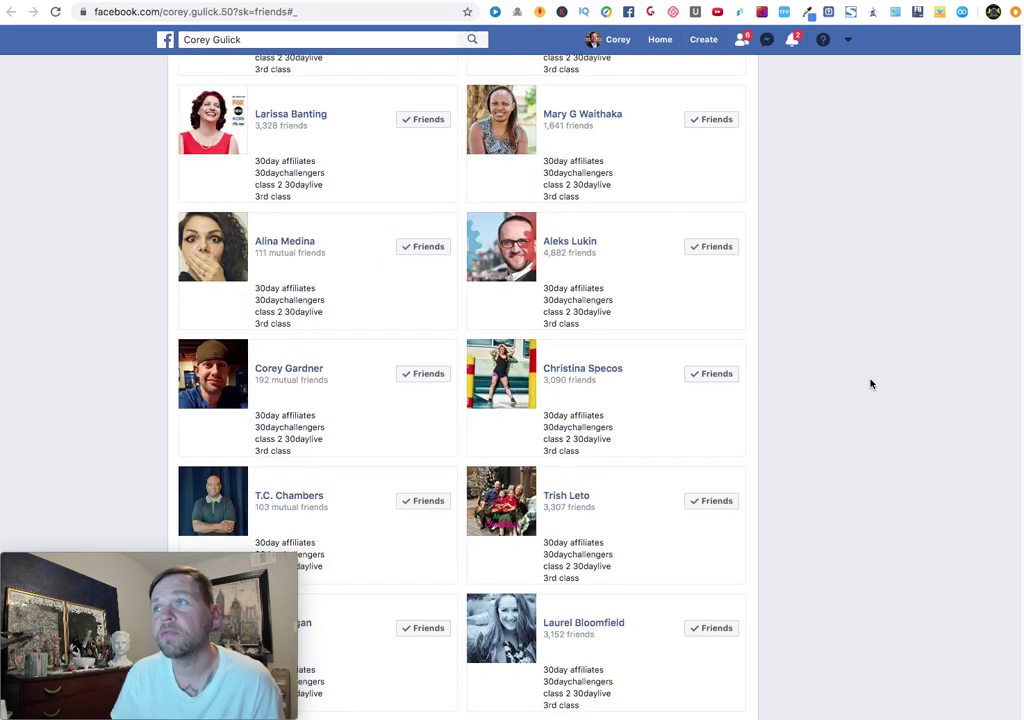
# Create a tagging template named "test 1" in the extension
pyautogui.click(918, 13)
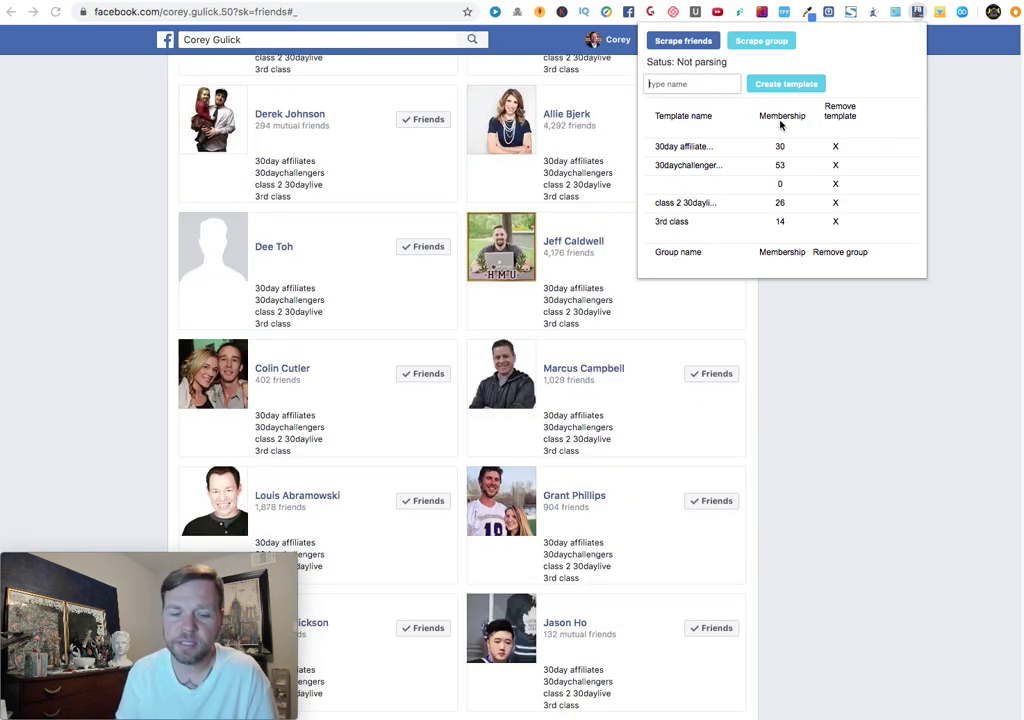
pyautogui.write('test')
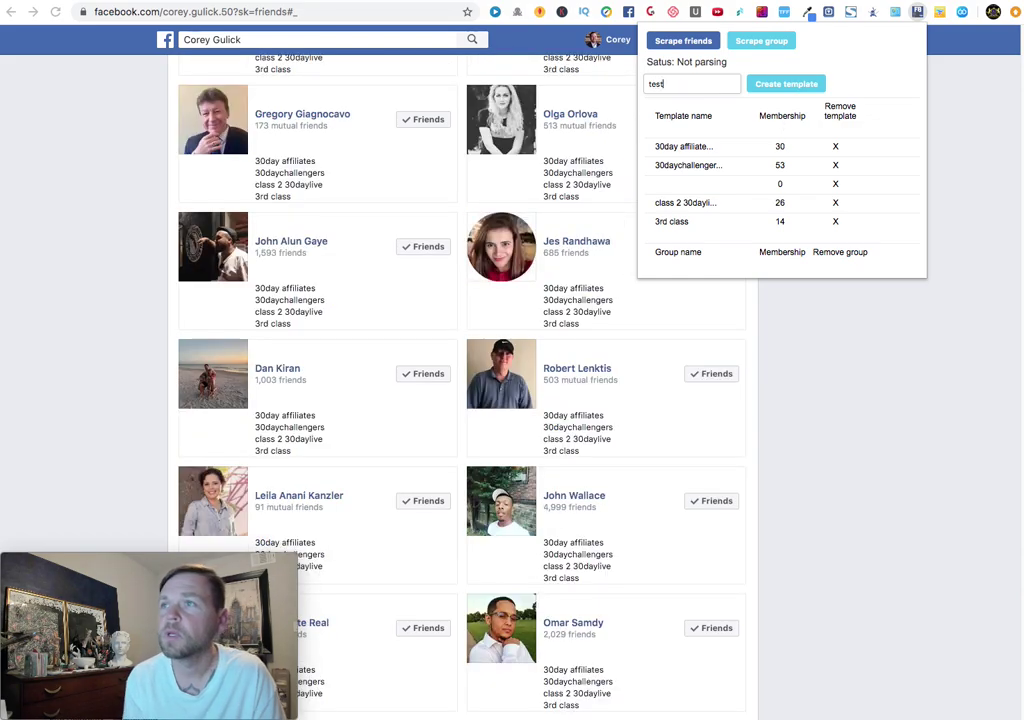
pyautogui.write(' 1')
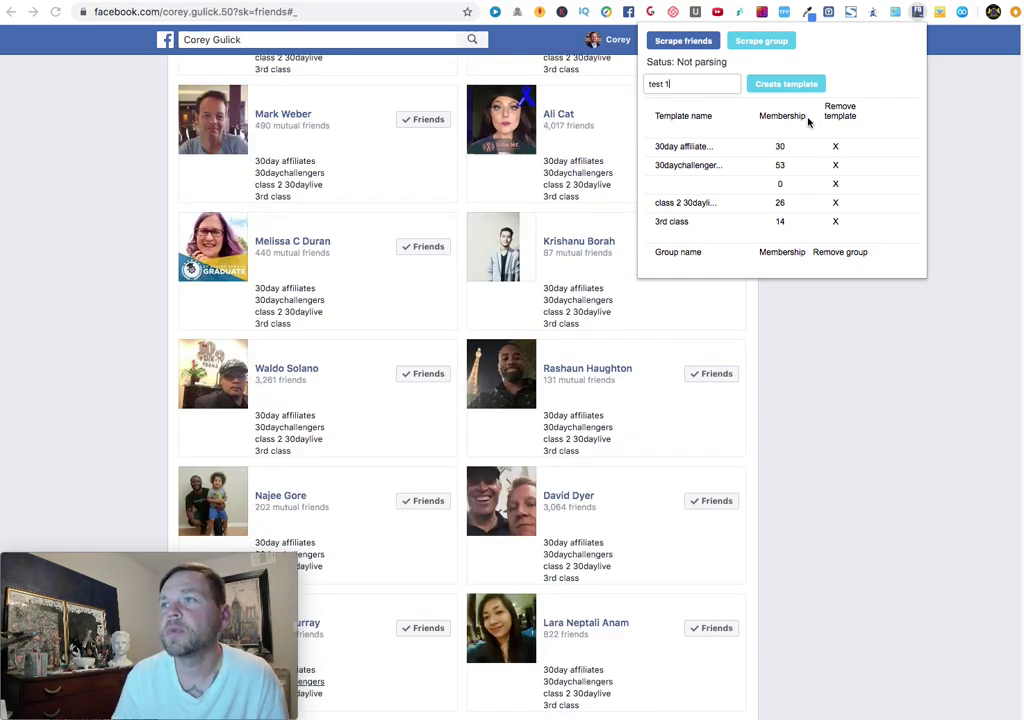
pyautogui.click(790, 85)
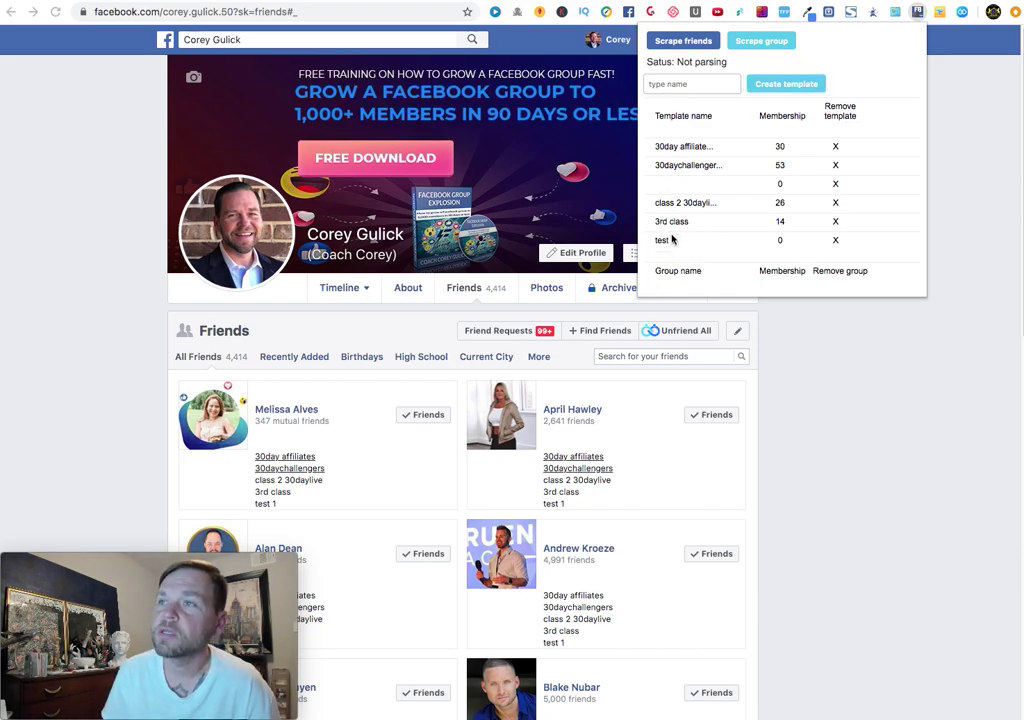
pyautogui.click(790, 348)
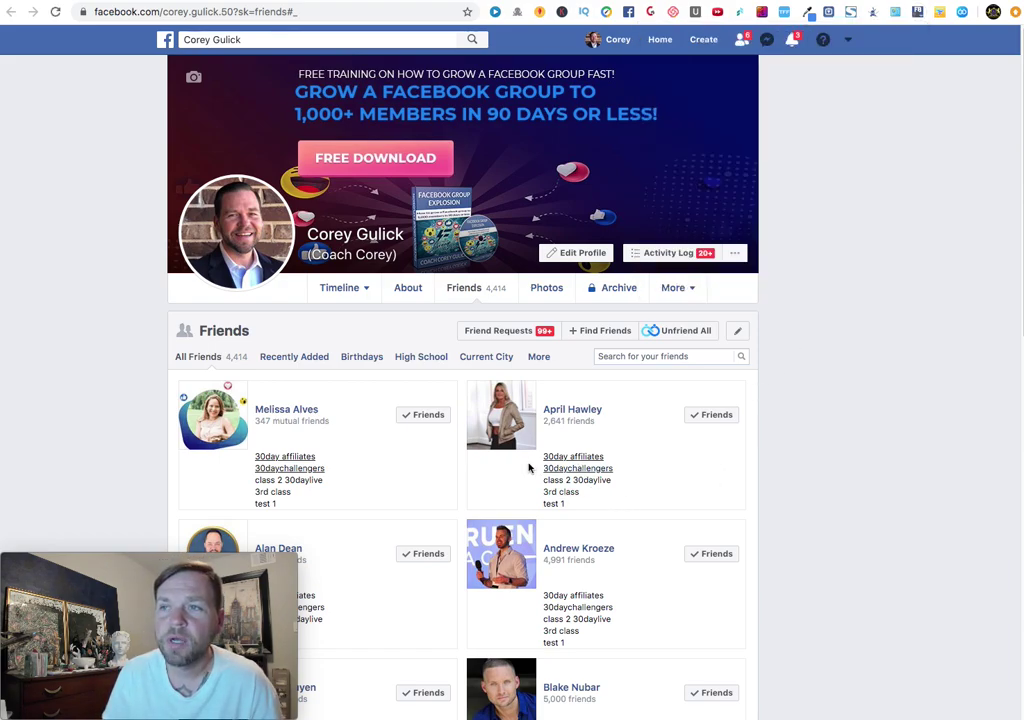
# Assign six friends from the friends page to the test 1 template
pyautogui.scroll(-2, 567, 520)
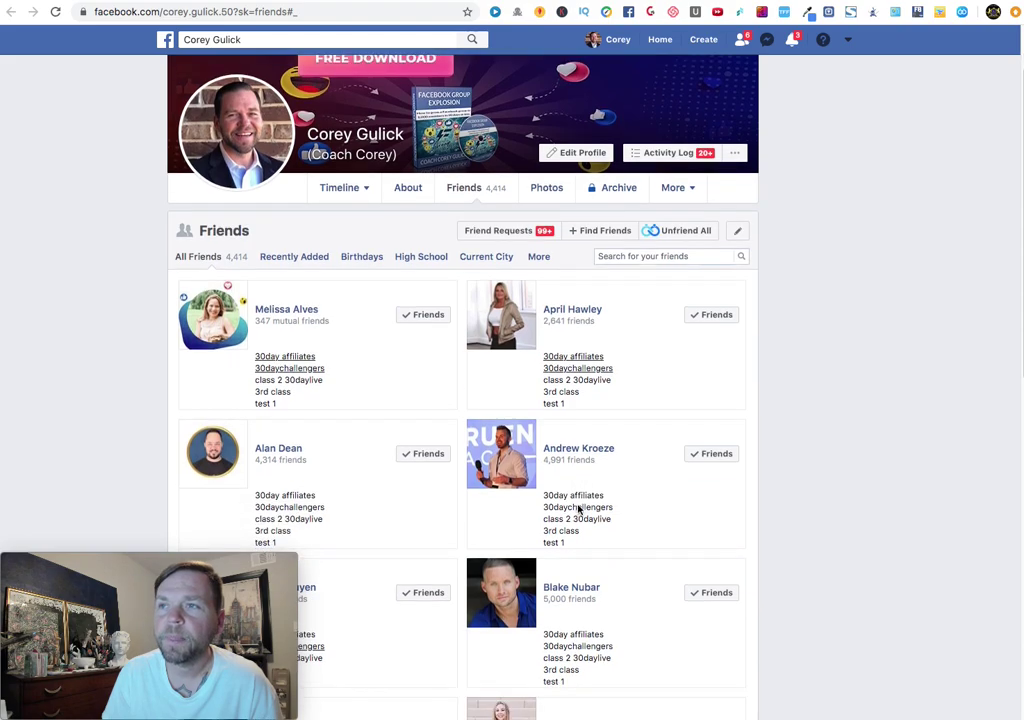
pyautogui.scroll(-1, 578, 510)
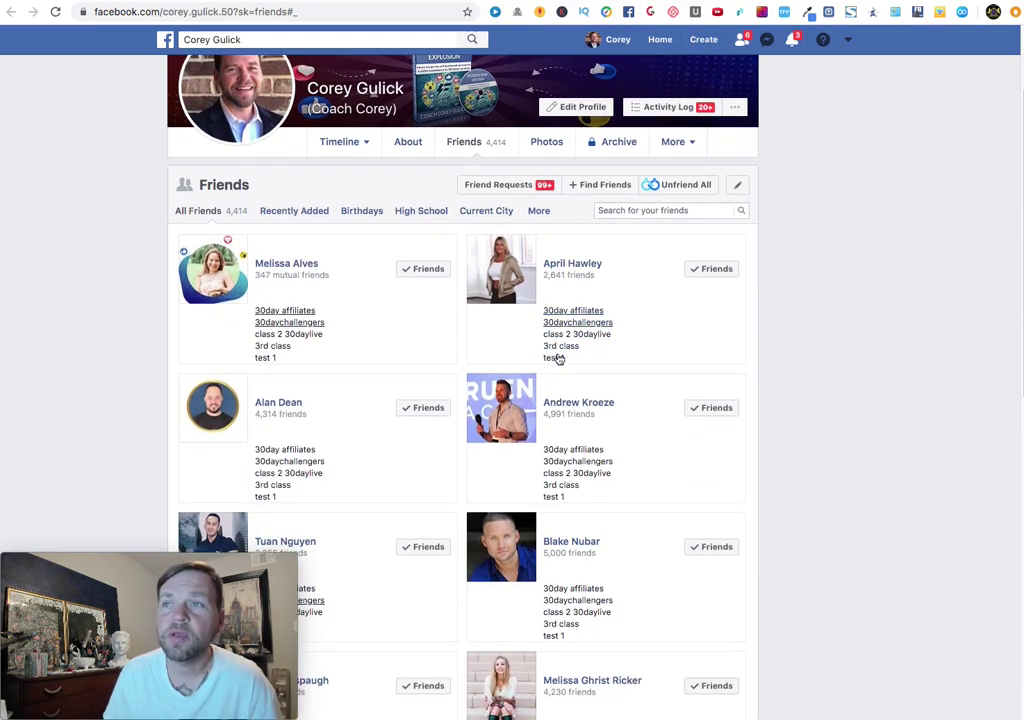
pyautogui.scroll(-1, 558, 370)
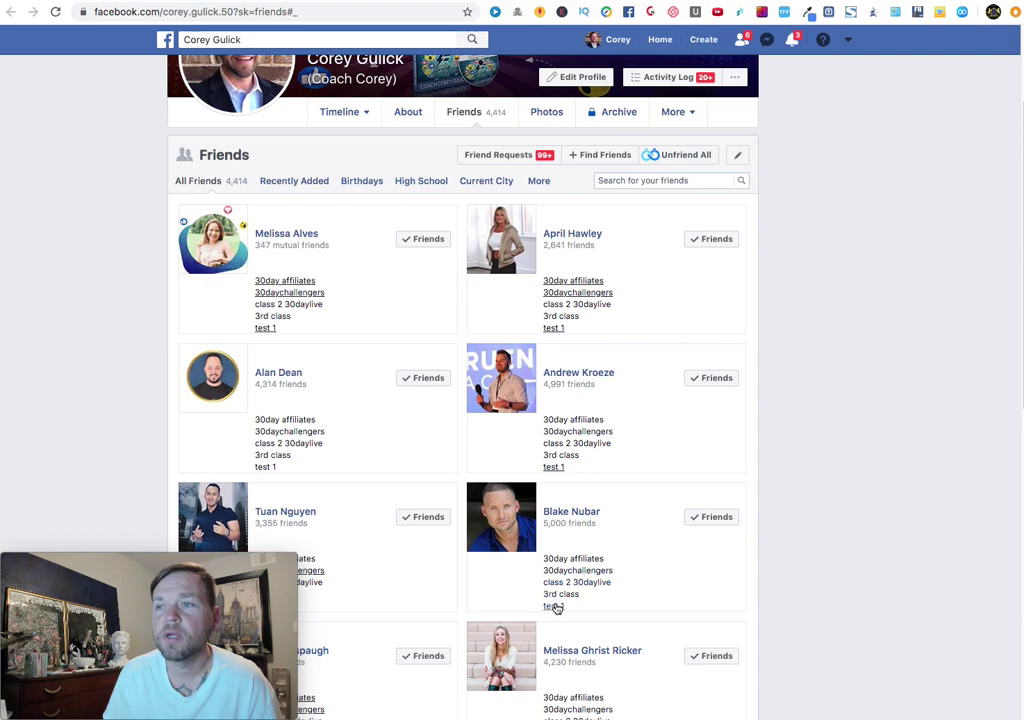
pyautogui.scroll(-7, 548, 562)
pyautogui.scroll(-10, 513, 538)
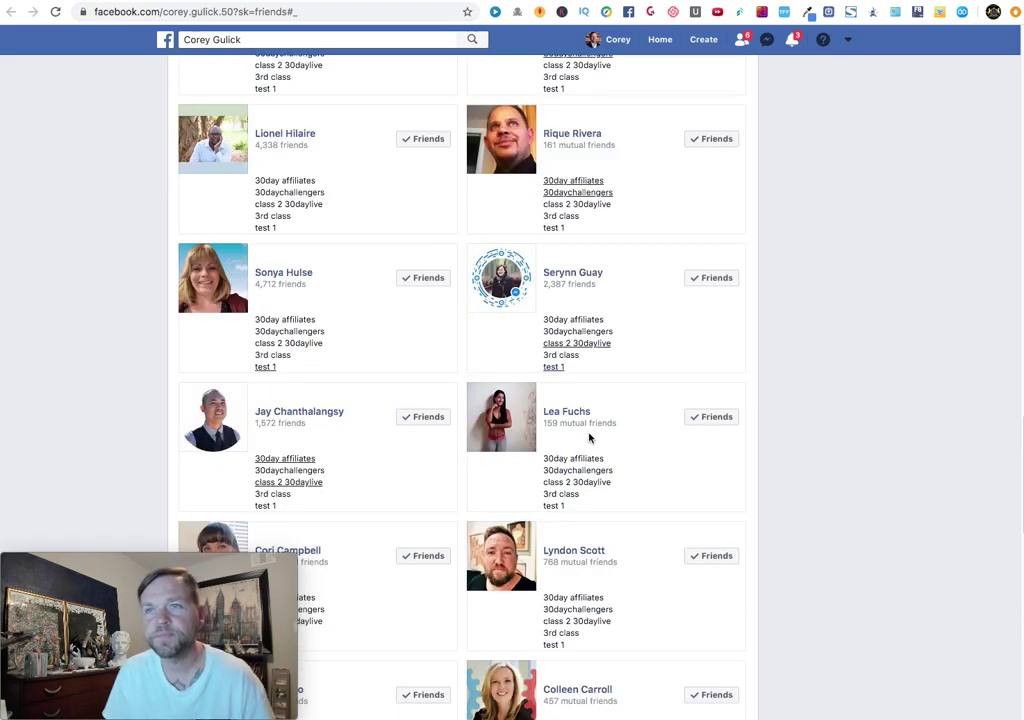
pyautogui.scroll(15, 594, 460)
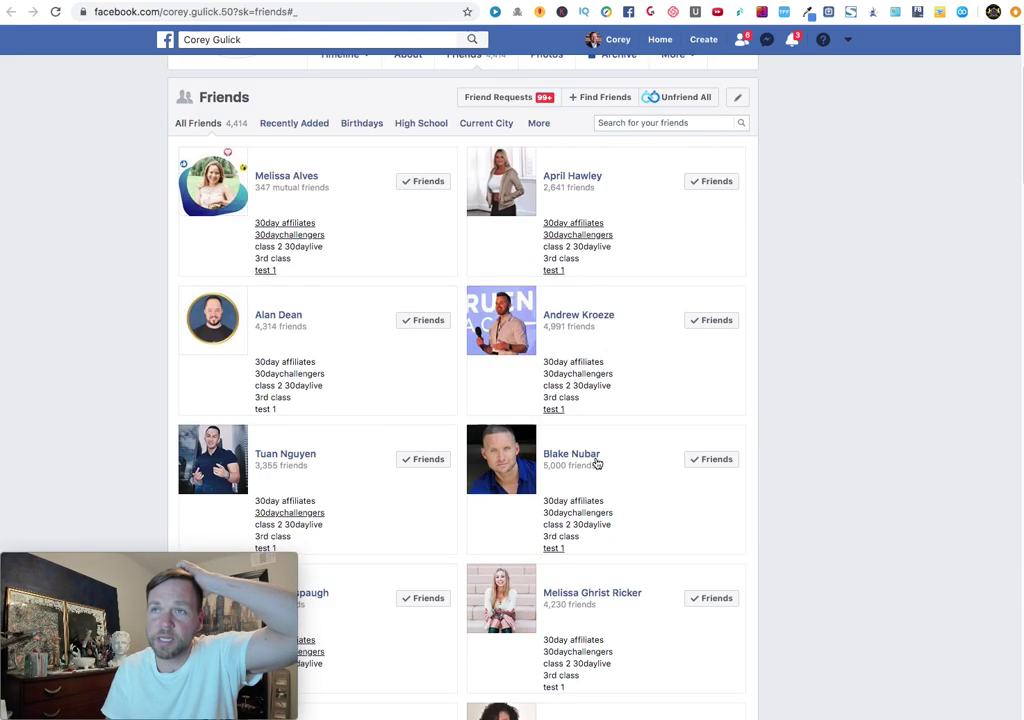
pyautogui.scroll(3, 597, 463)
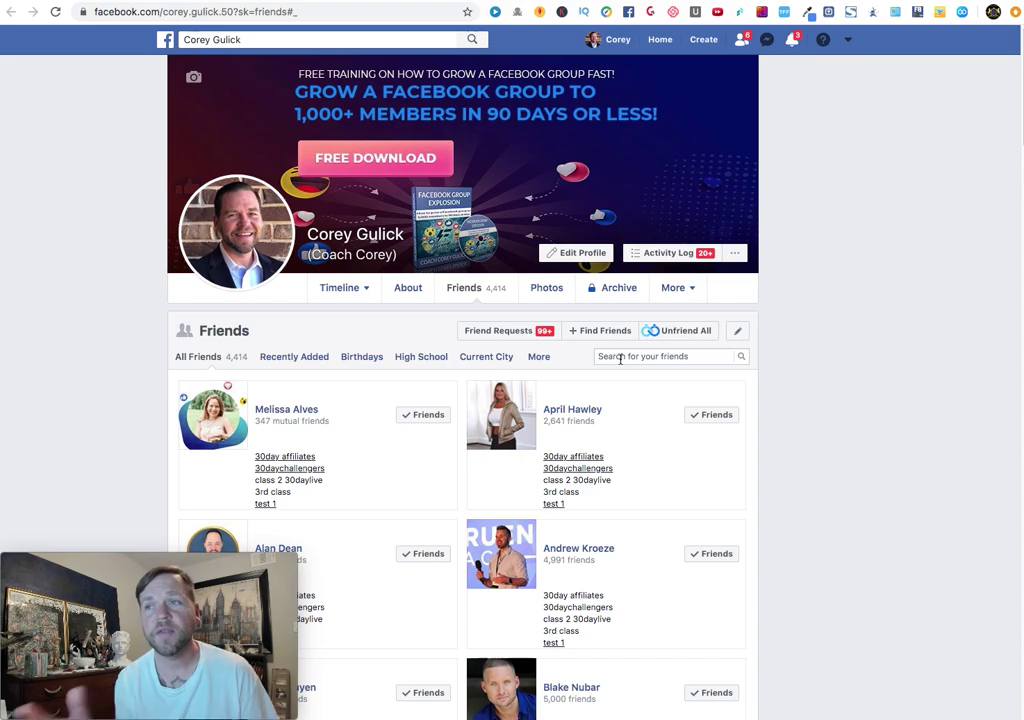
# Search the friends list by a partial first name and assign the first match to the test 1 template
pyautogui.scroll(-10, 635, 423)
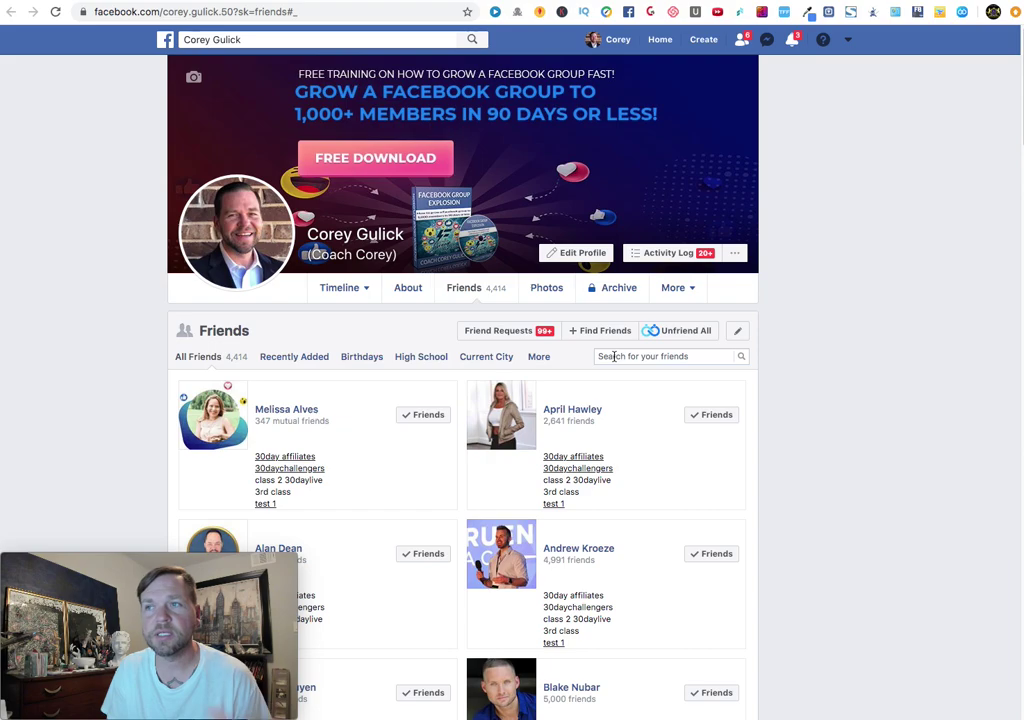
pyautogui.click(614, 357)
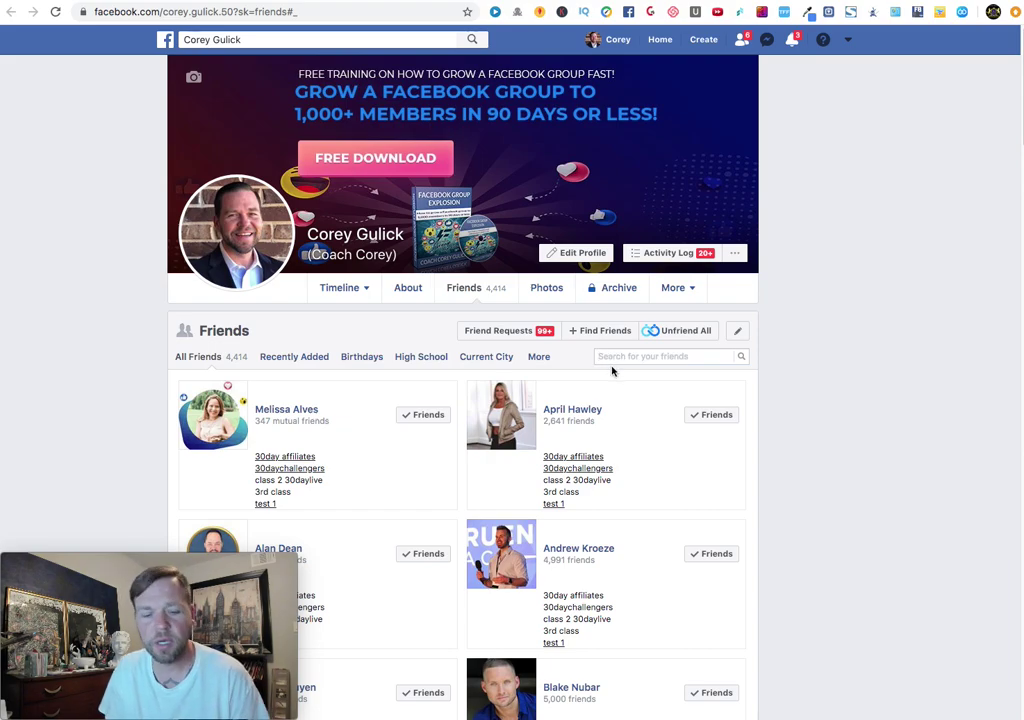
pyautogui.write('tua')
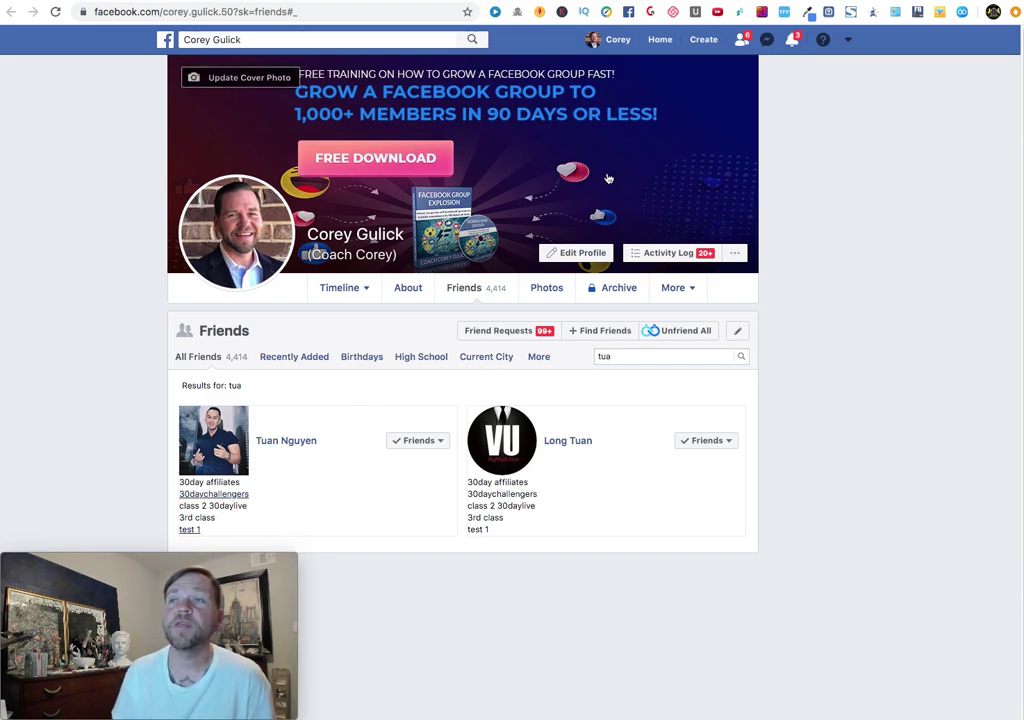
# Try tagging all friends from the test 1 template in a new news feed post, and discard the draft
pyautogui.click(660, 39)
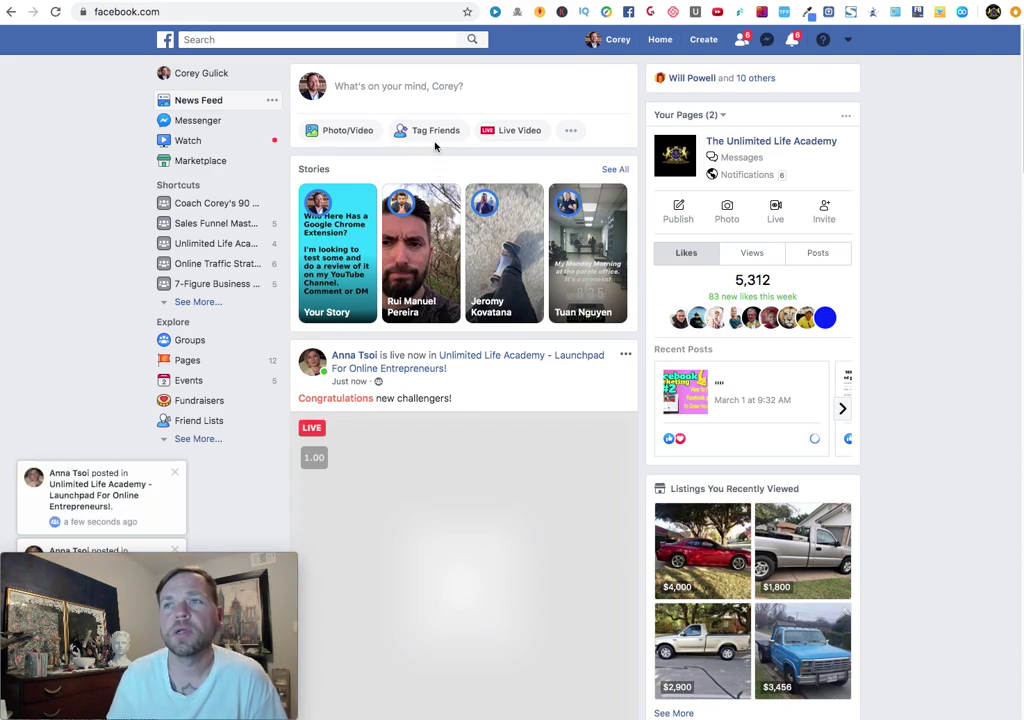
pyautogui.click(432, 131)
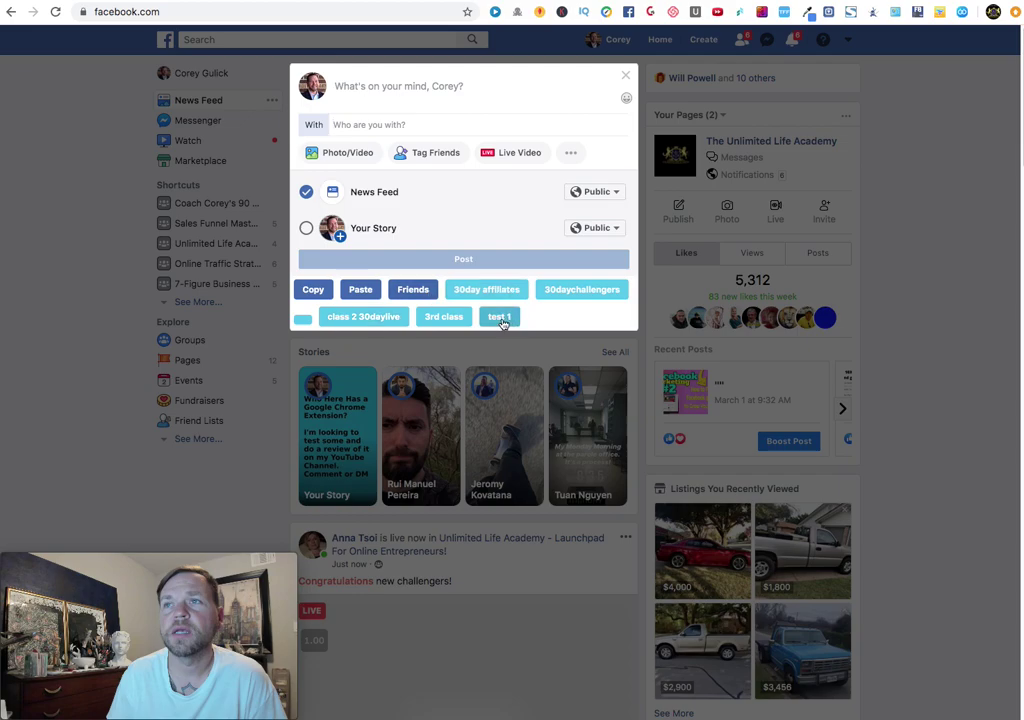
pyautogui.click(502, 319)
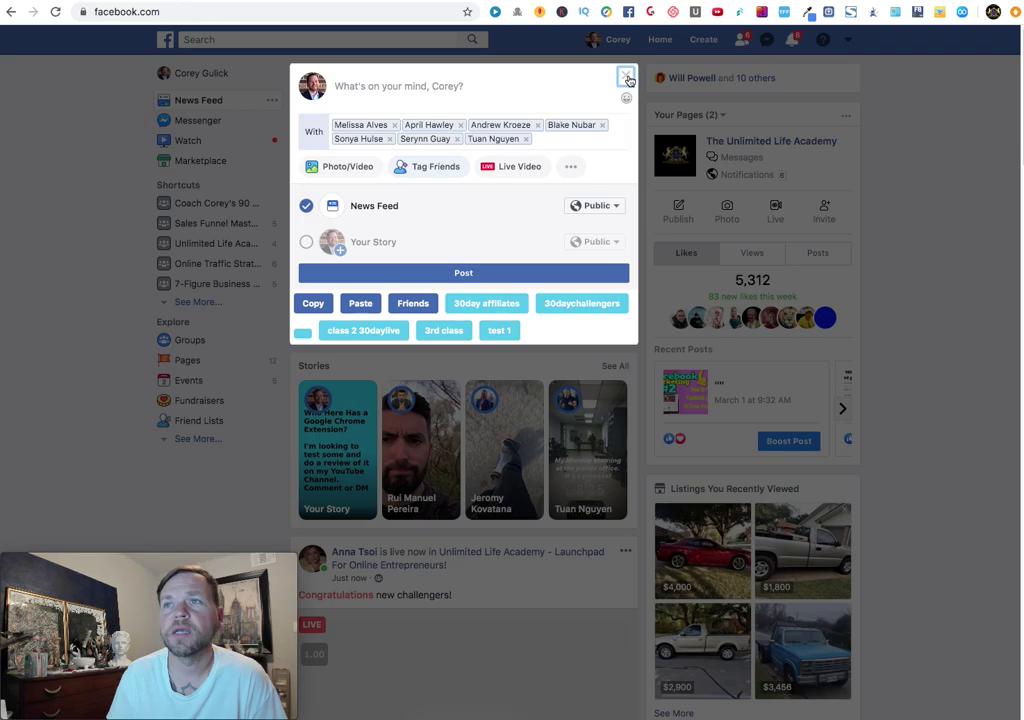
pyautogui.click(628, 80)
pyautogui.click(628, 80)
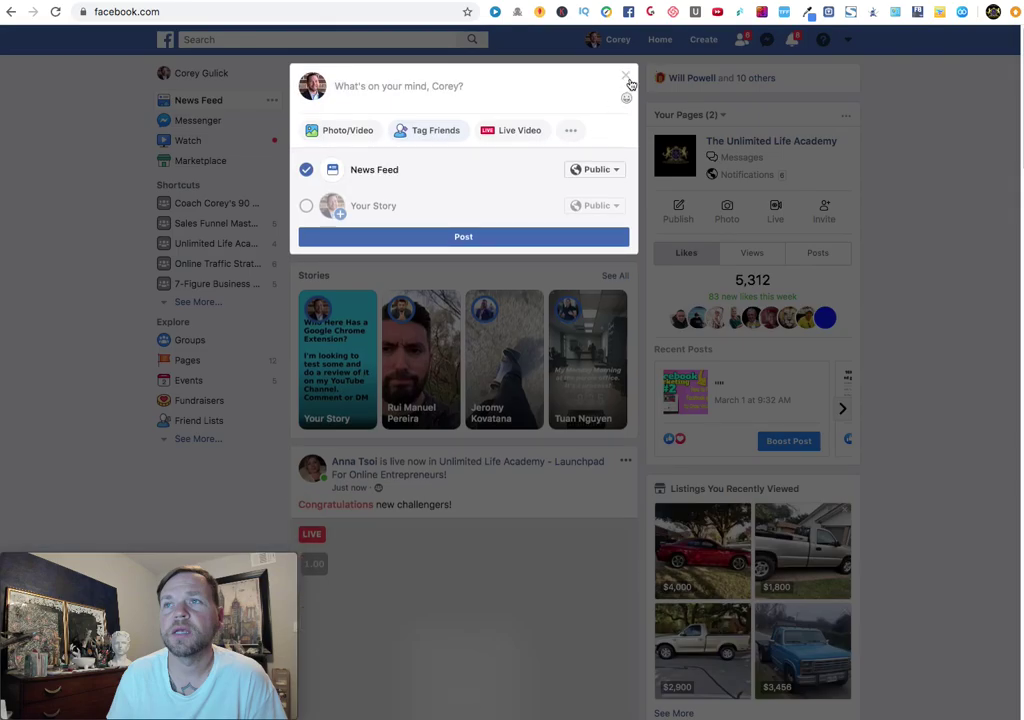
pyautogui.click(628, 80)
# Close the Movie Recording window and remove the unnamed and test 1 templates from the extension
pyautogui.click(917, 14)
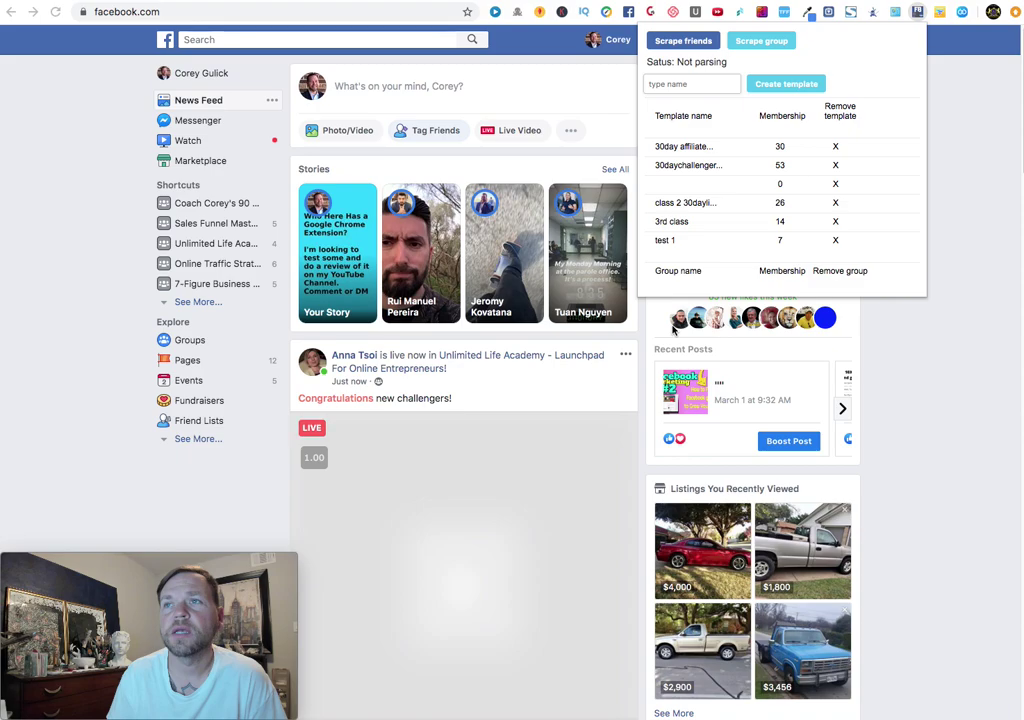
pyautogui.moveTo(105, 580)
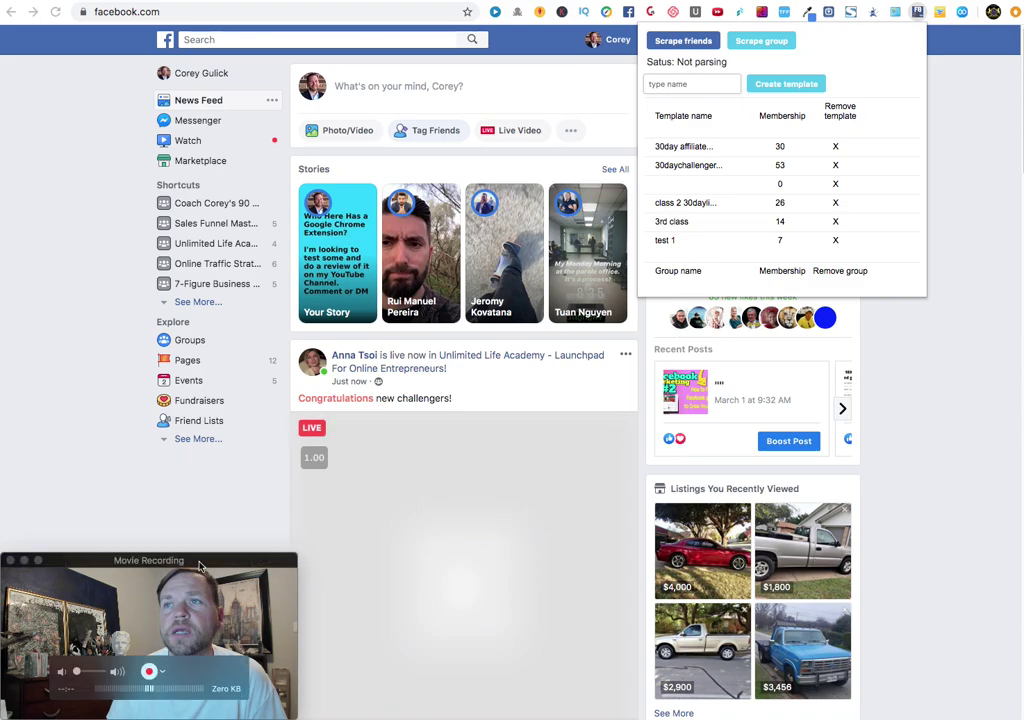
pyautogui.click(12, 565)
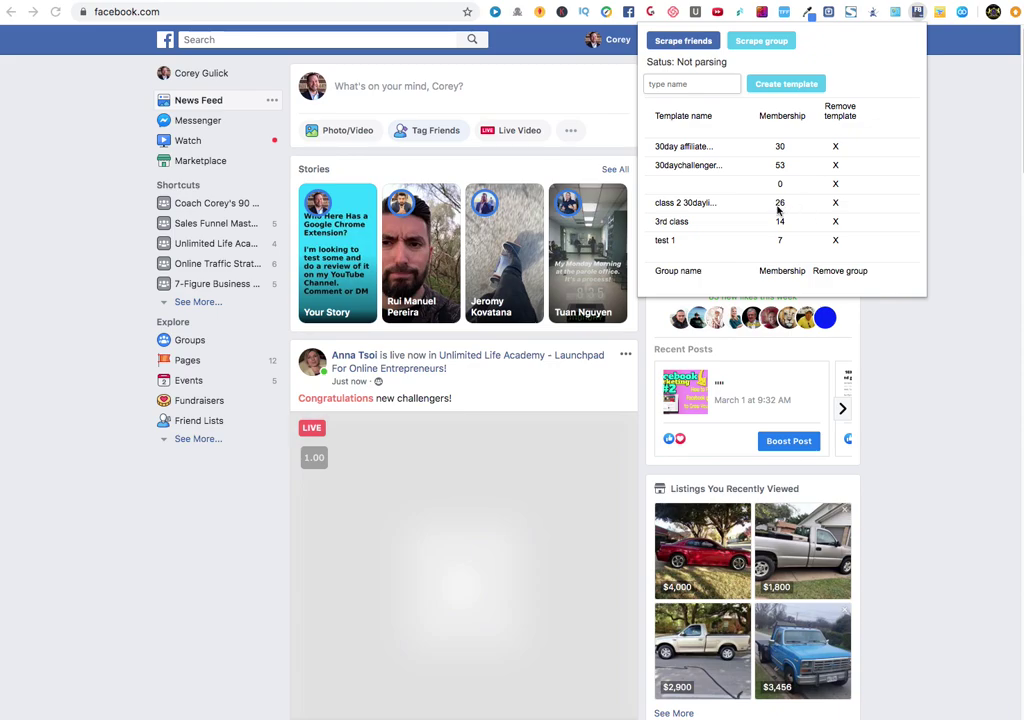
pyautogui.click(835, 184)
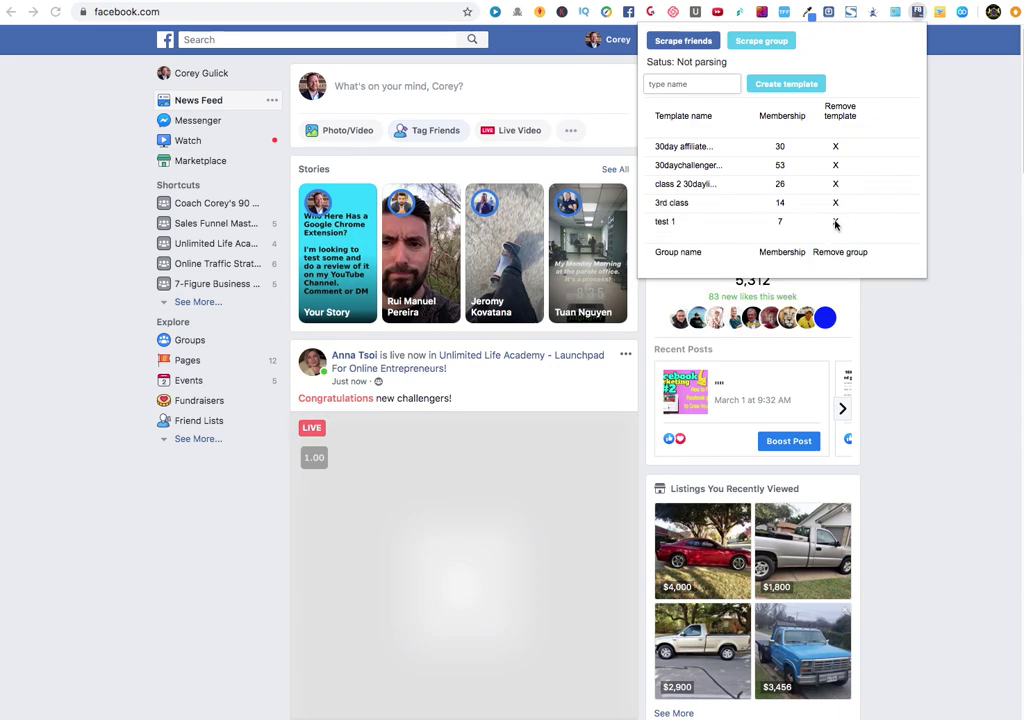
pyautogui.click(835, 222)
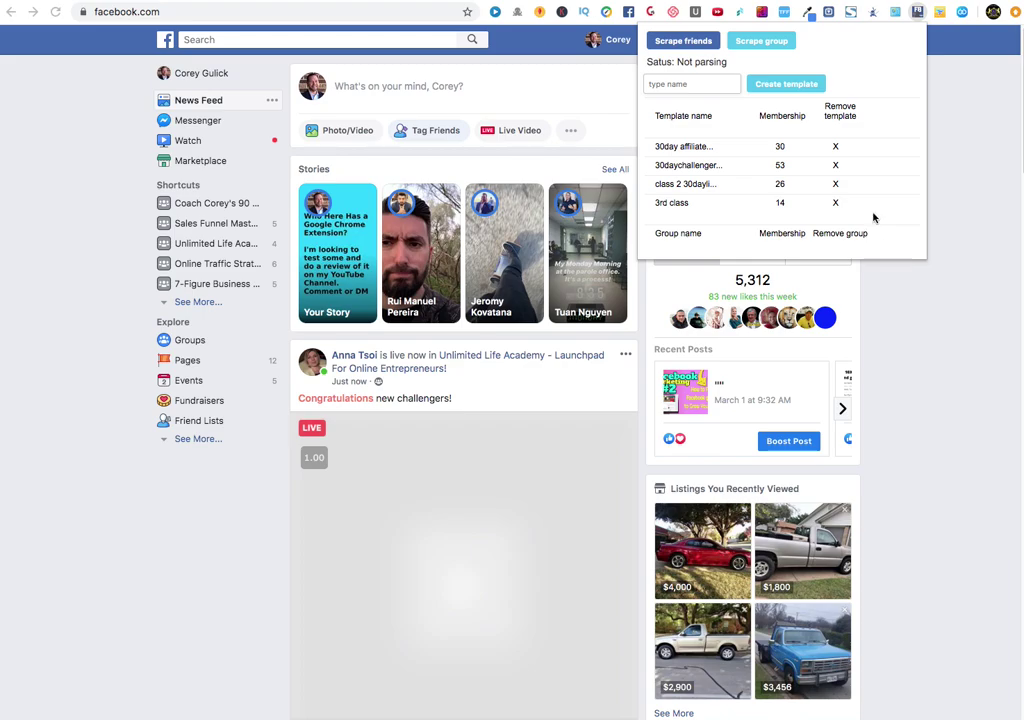
pyautogui.click(954, 67)
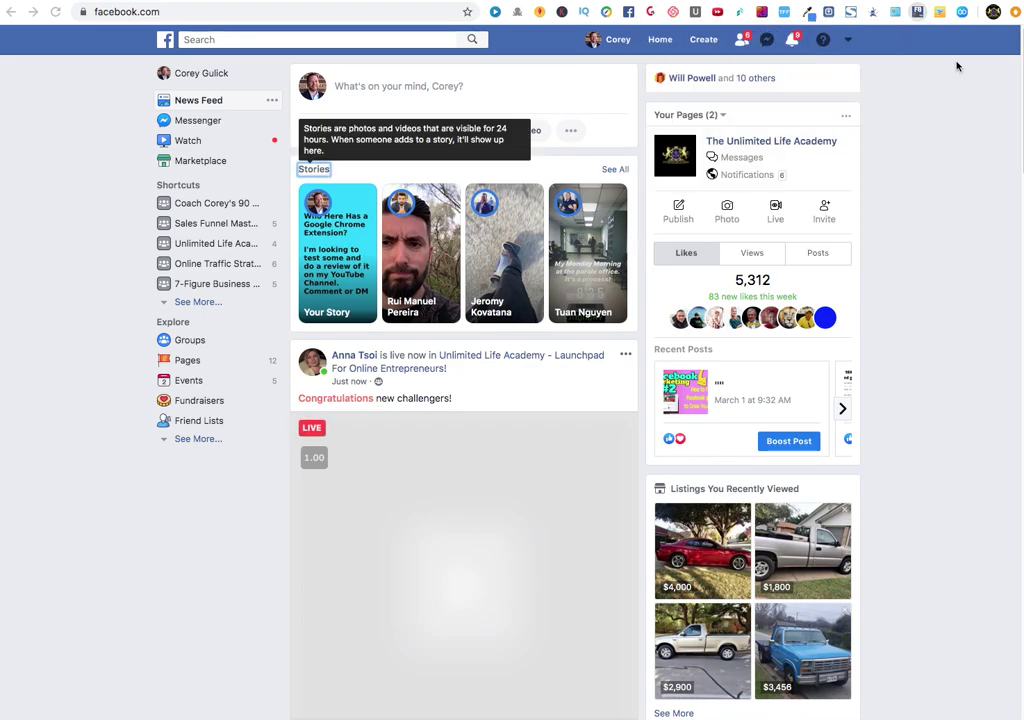
# Open the Unlimited Life Academy group from the news feed's shortcuts
pyautogui.scroll(-10, 896, 206)
pyautogui.scroll(10, 896, 206)
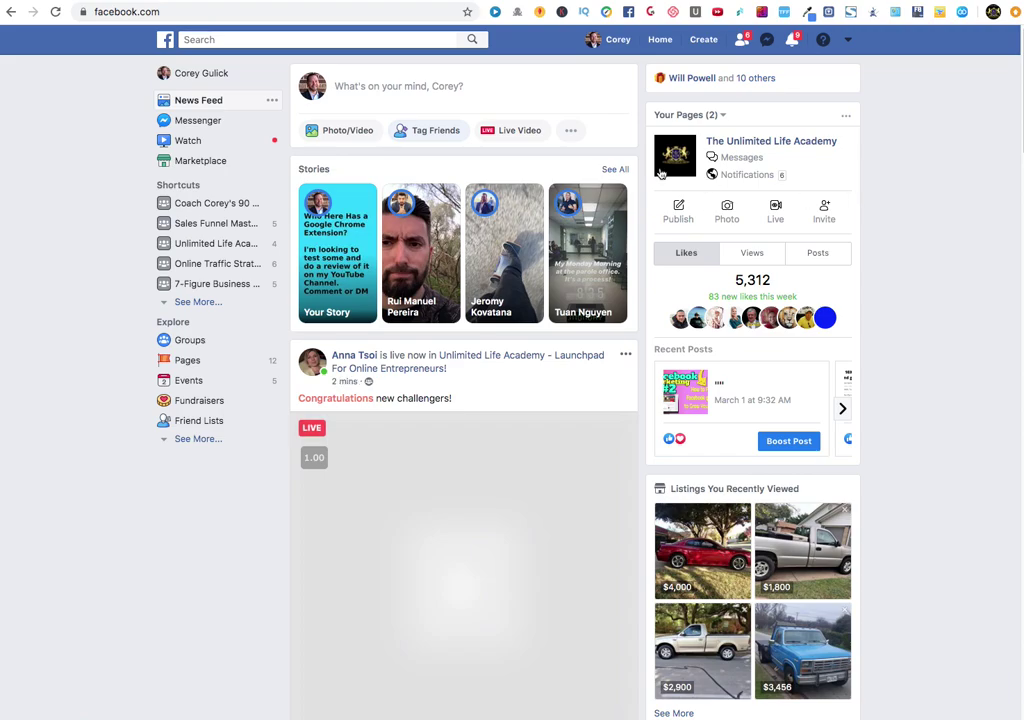
pyautogui.click(211, 246)
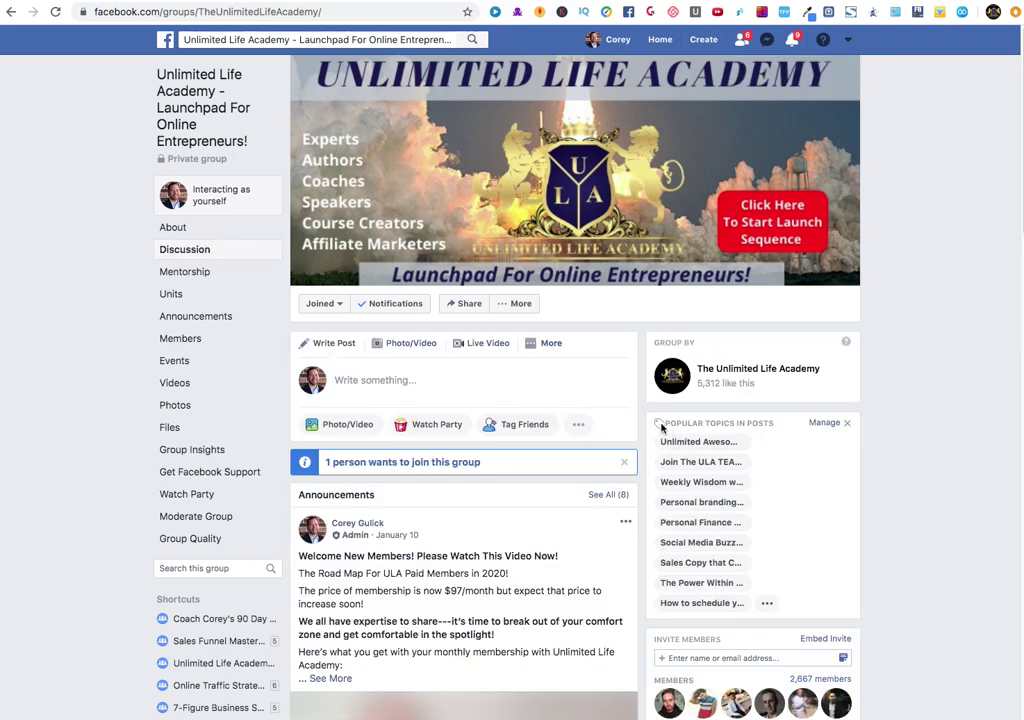
# Start a new post in the Unlimited Life Academy group with the friend tagging field open, and discard the draft
pyautogui.scroll(-1, 656, 418)
pyautogui.scroll(-1, 656, 405)
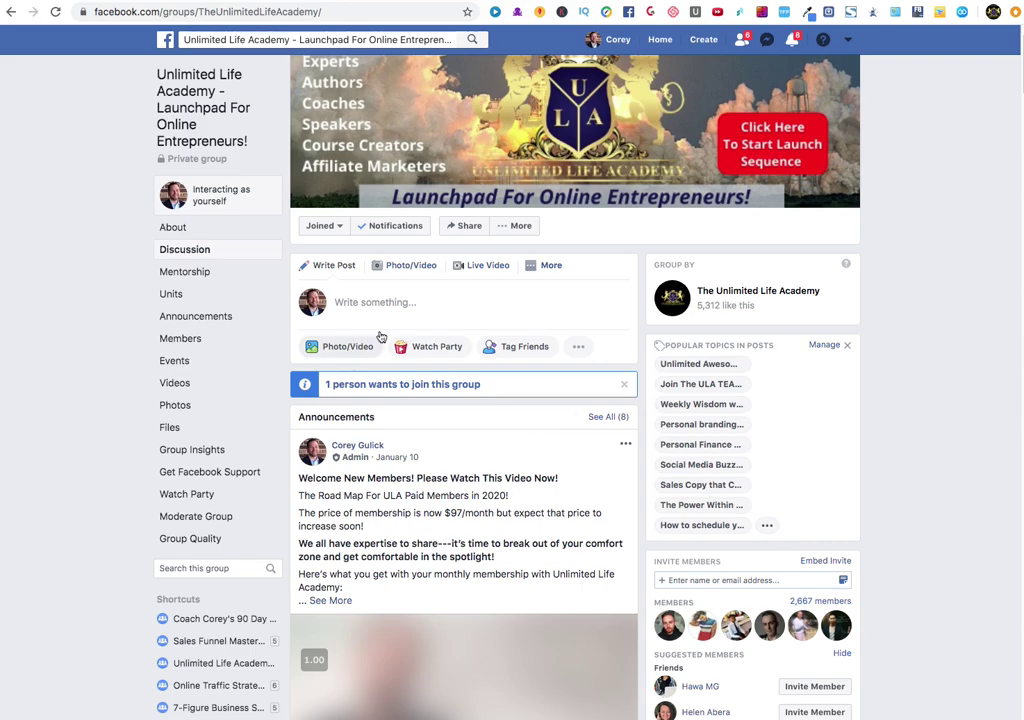
pyautogui.click(406, 309)
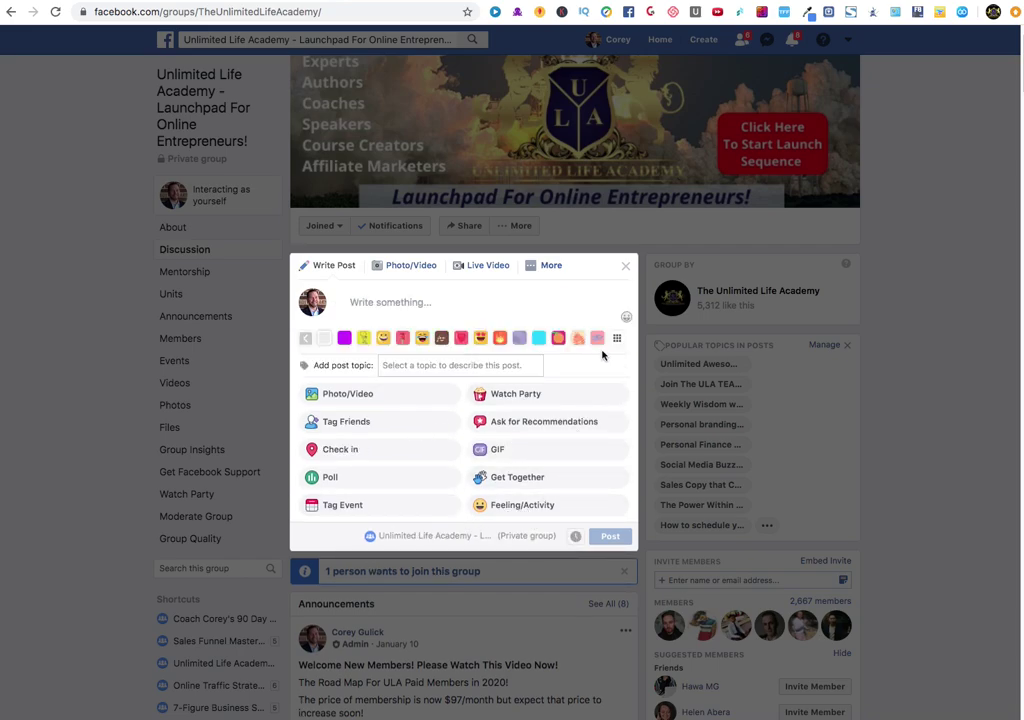
pyautogui.click(377, 426)
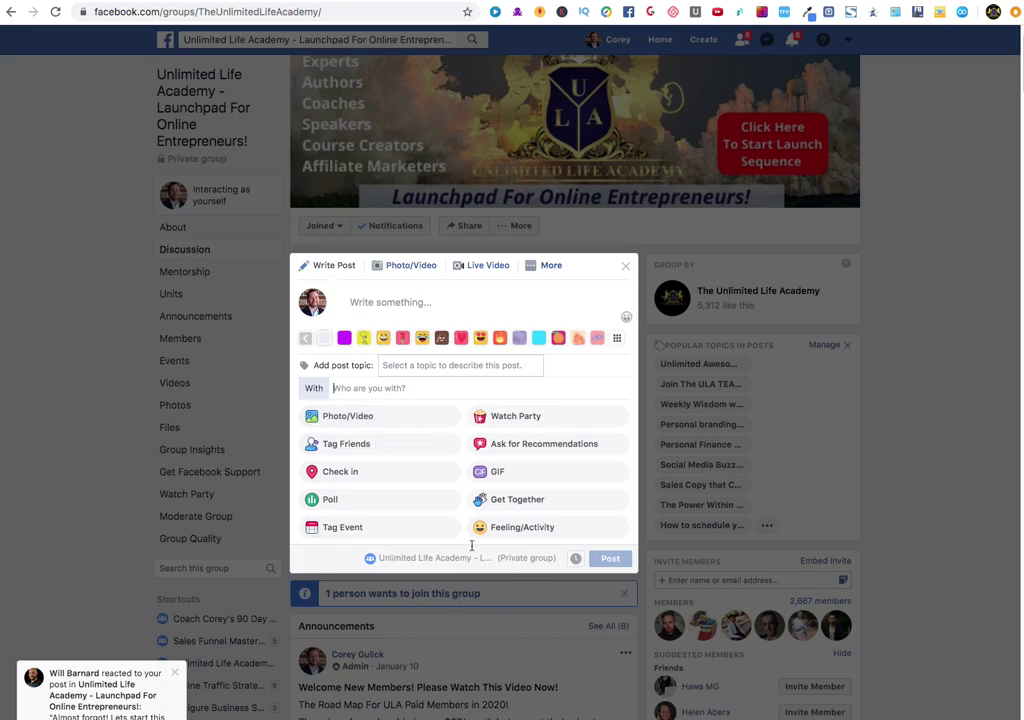
pyautogui.click(388, 366)
pyautogui.click(576, 361)
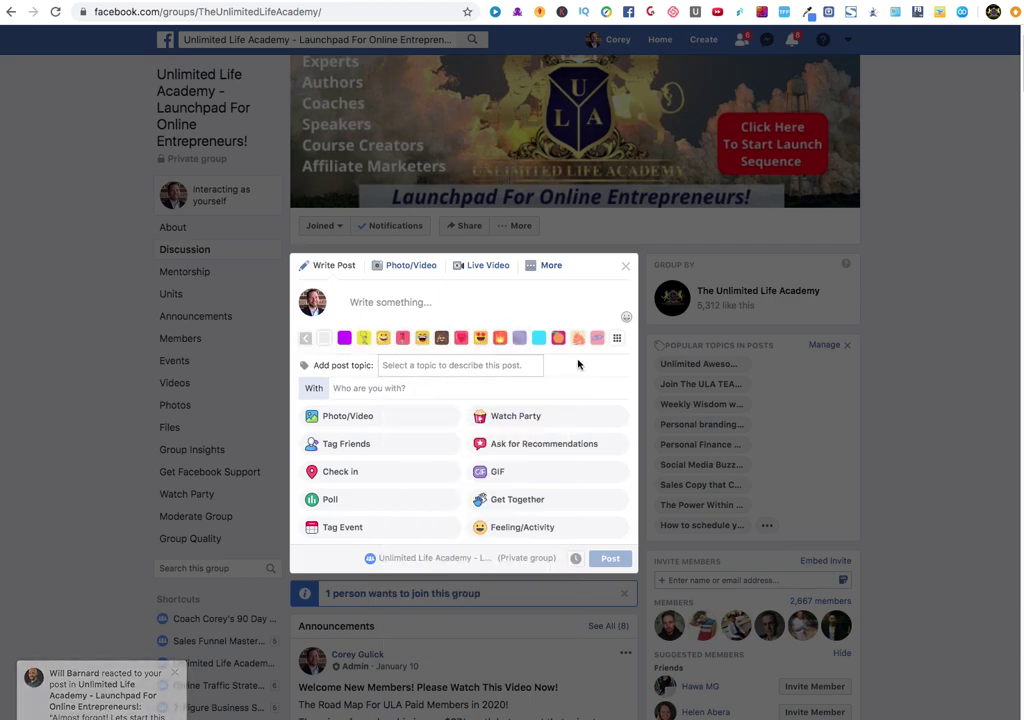
pyautogui.click(627, 268)
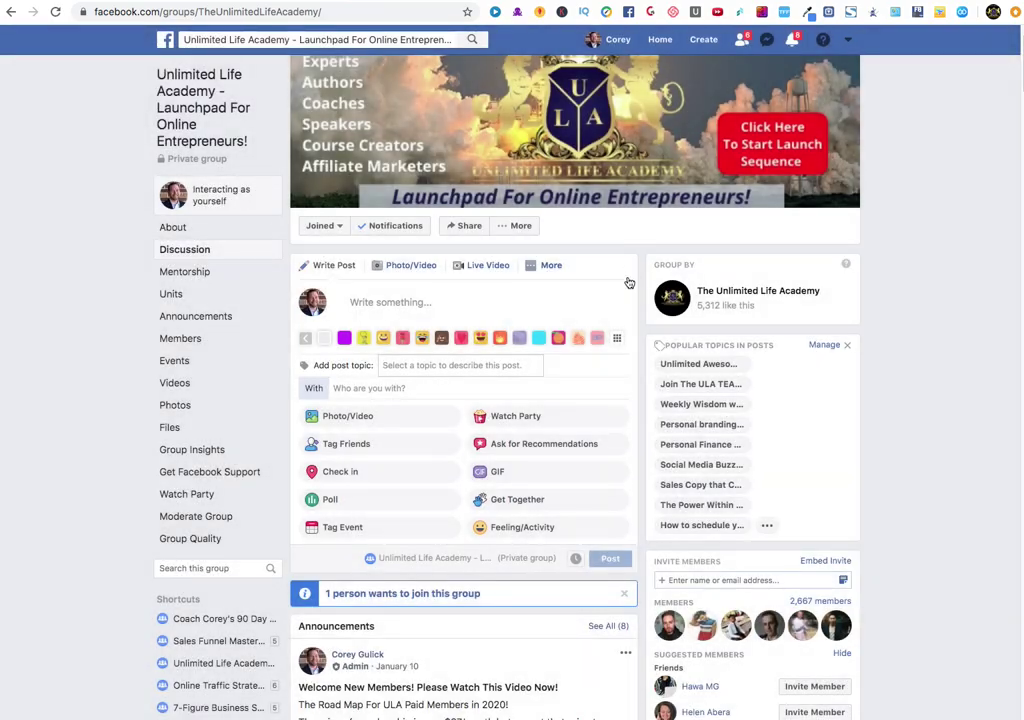
pyautogui.click(625, 266)
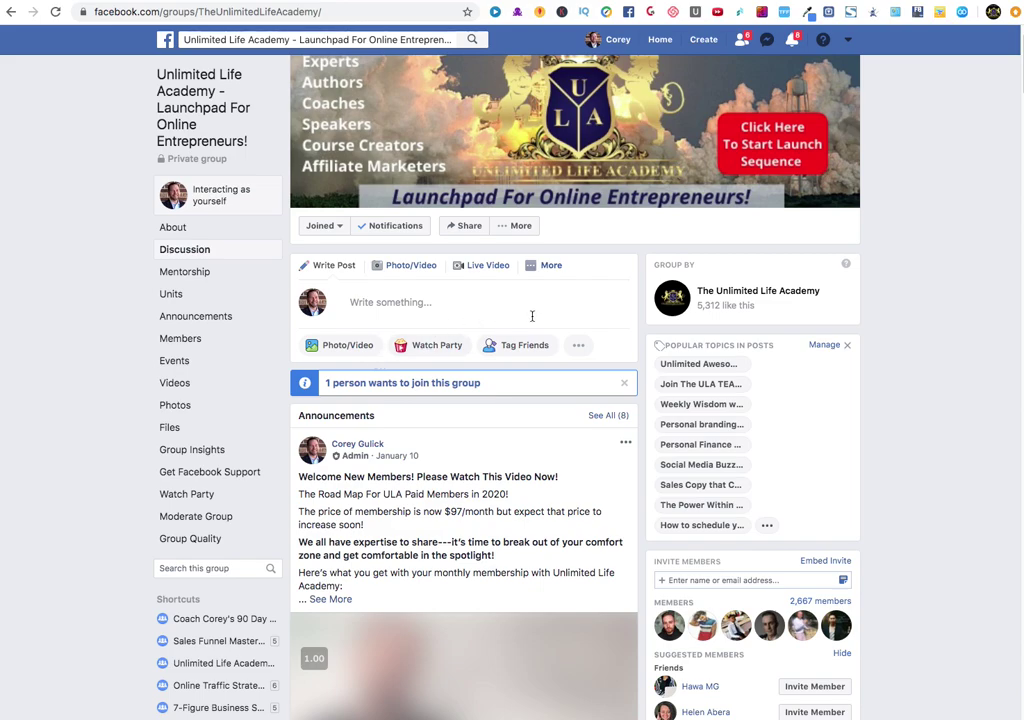
# Go to your own profile page, open the live video setup from the post composer, and exit it
pyautogui.click(626, 44)
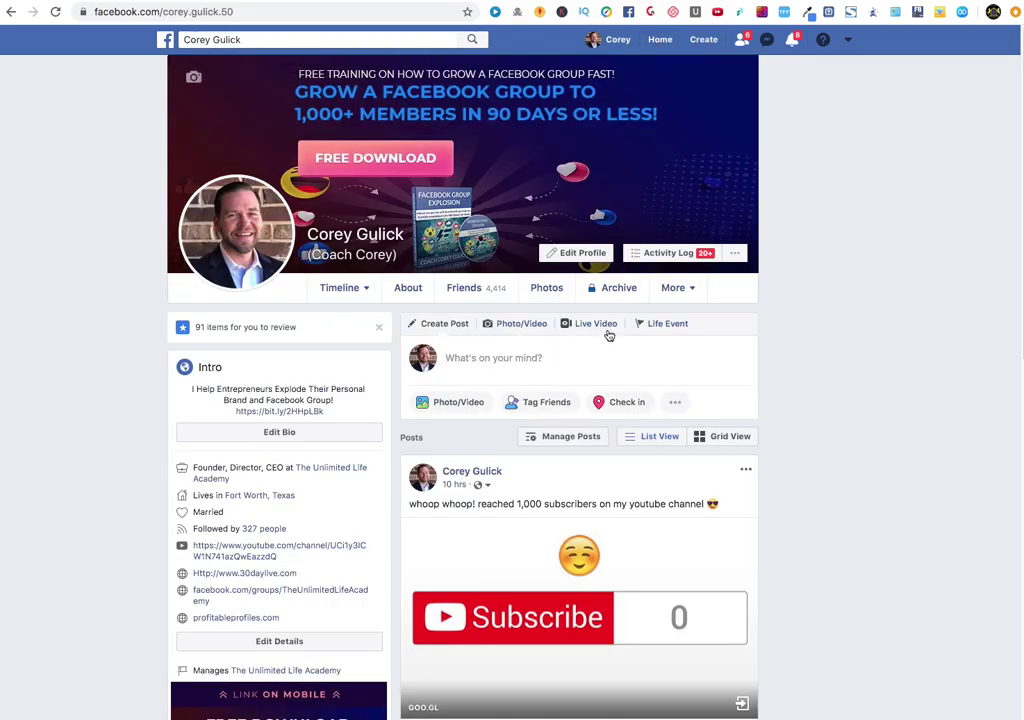
pyautogui.click(586, 360)
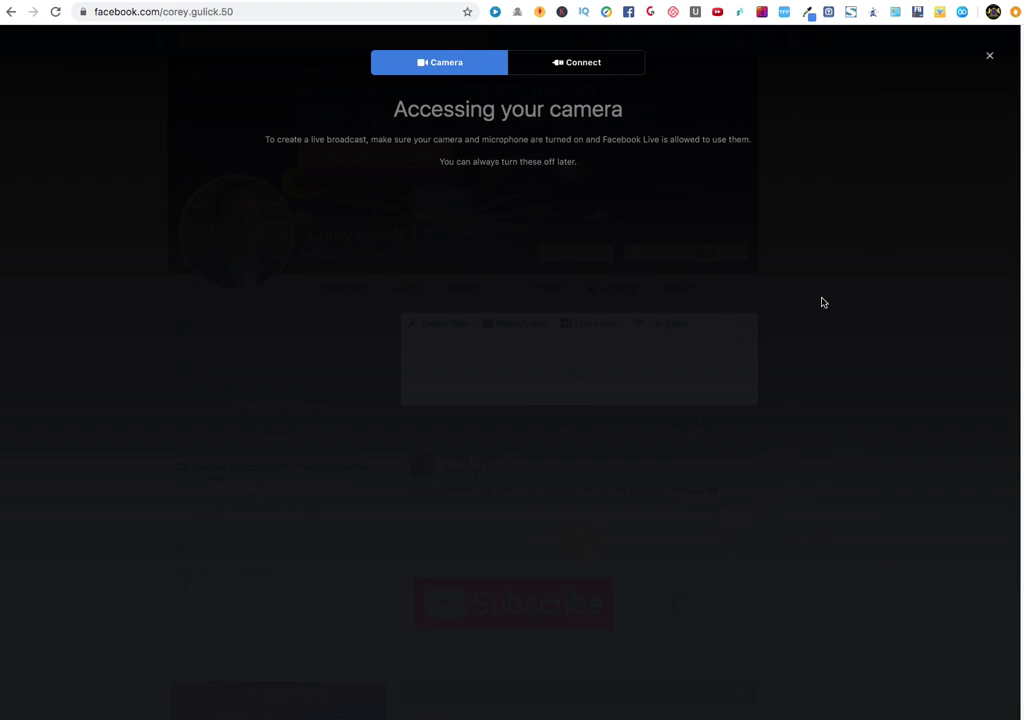
pyautogui.click(989, 61)
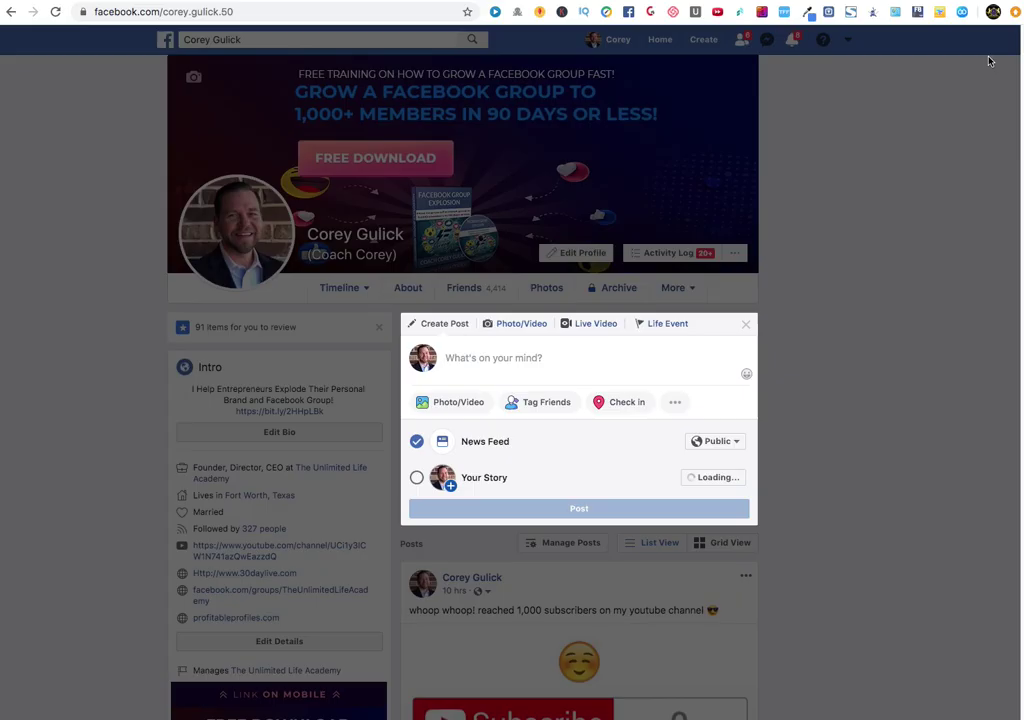
# Try tagging the 3rd class template's friends in a profile post before switching to a live video, and discard the draft
pyautogui.click(546, 403)
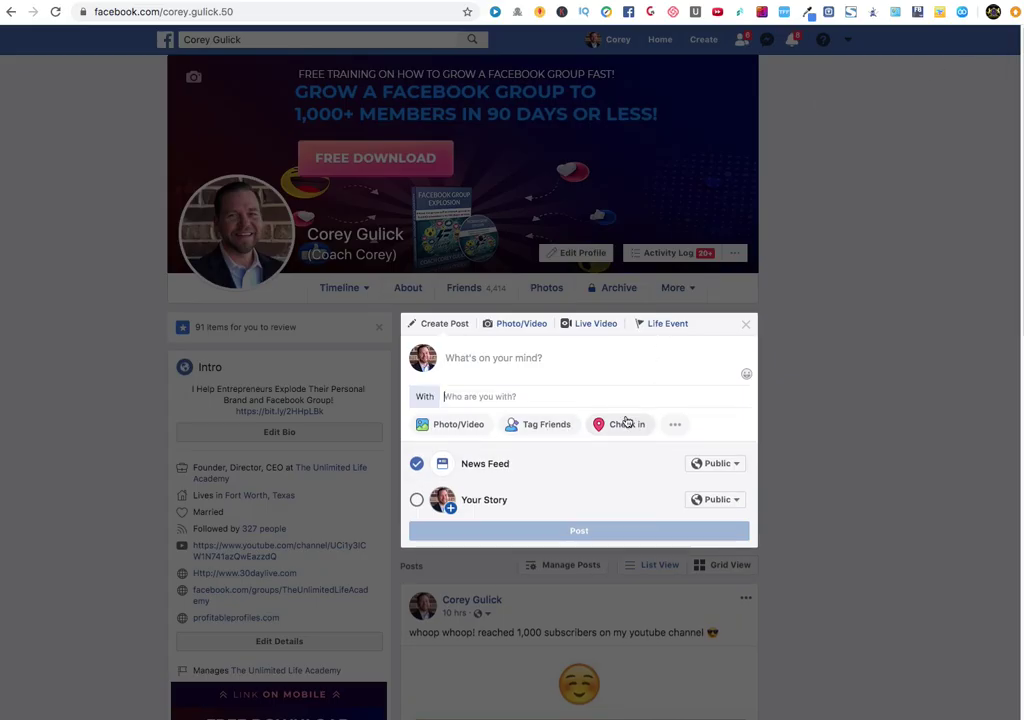
pyautogui.click(516, 592)
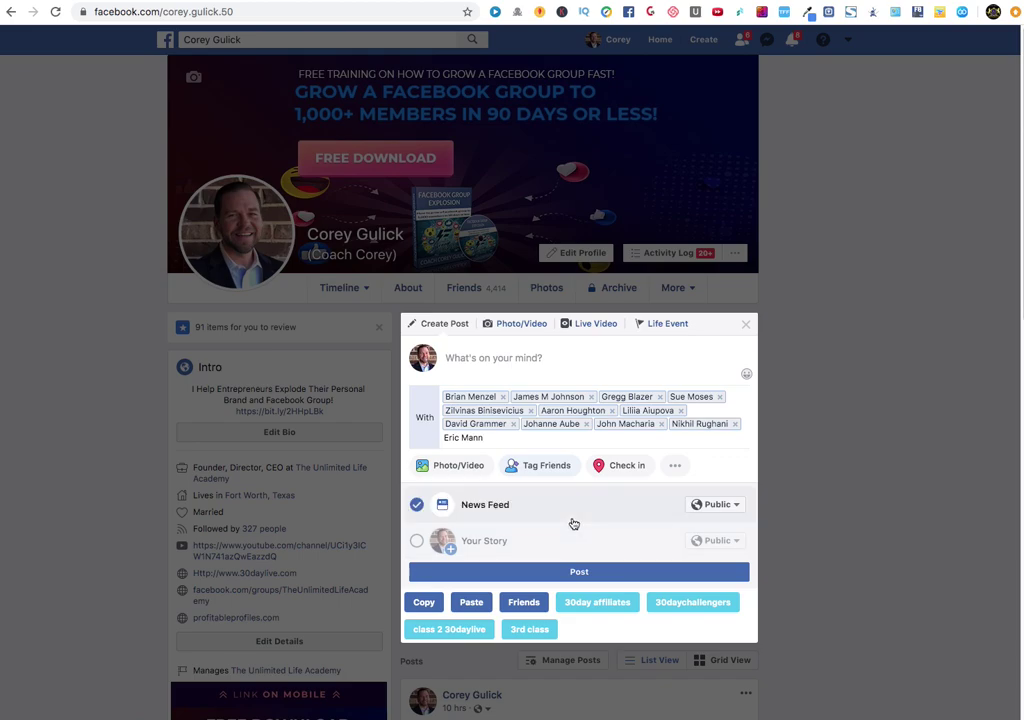
pyautogui.click(600, 326)
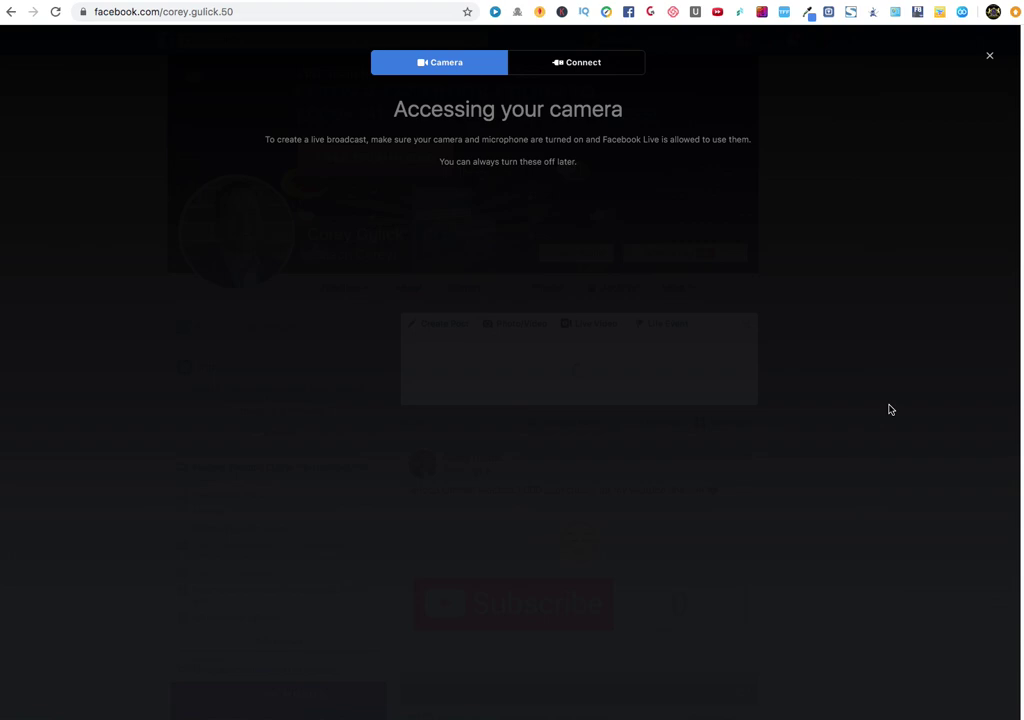
pyautogui.click(989, 57)
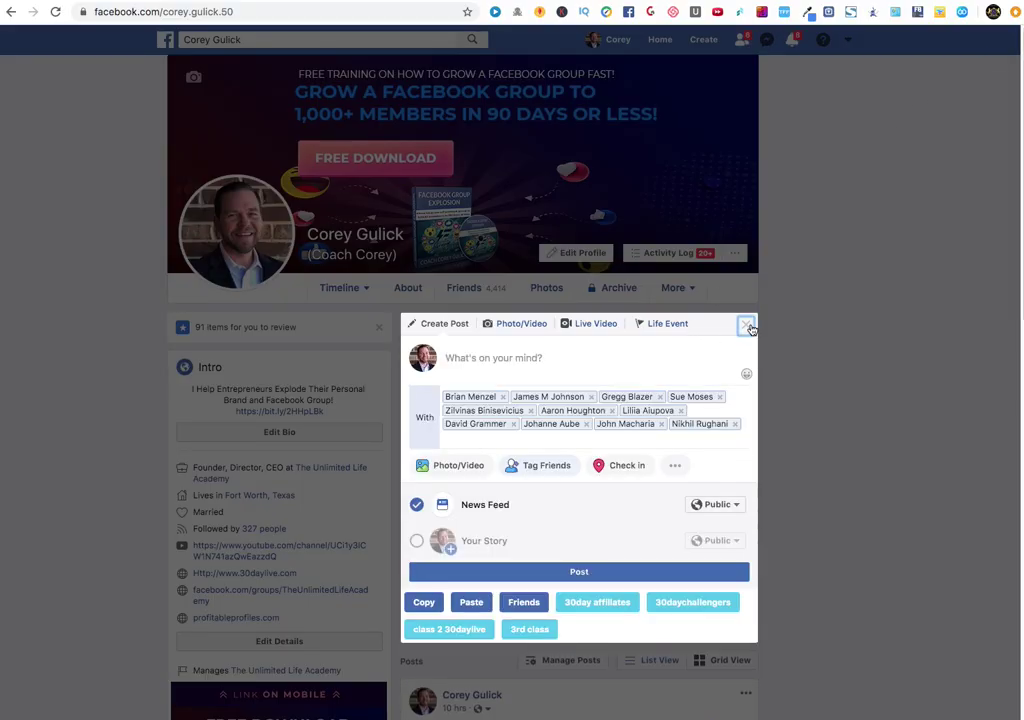
pyautogui.click(746, 325)
pyautogui.click(745, 324)
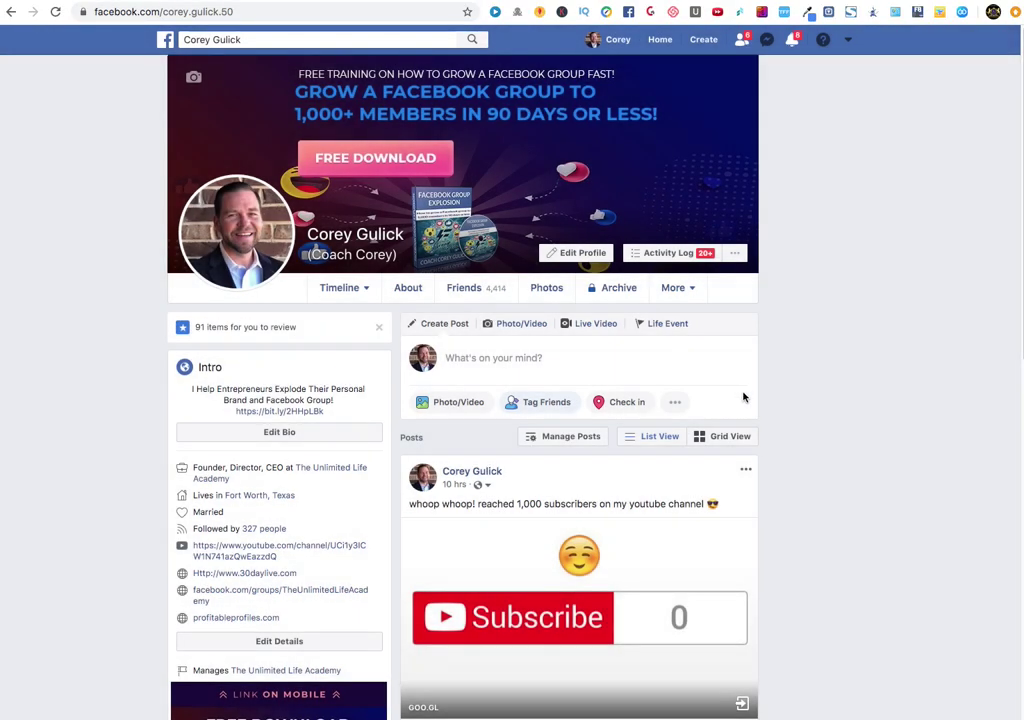
# Dismiss the group live video notification on the profile page
pyautogui.scroll(-2, 752, 415)
pyautogui.scroll(2, 758, 423)
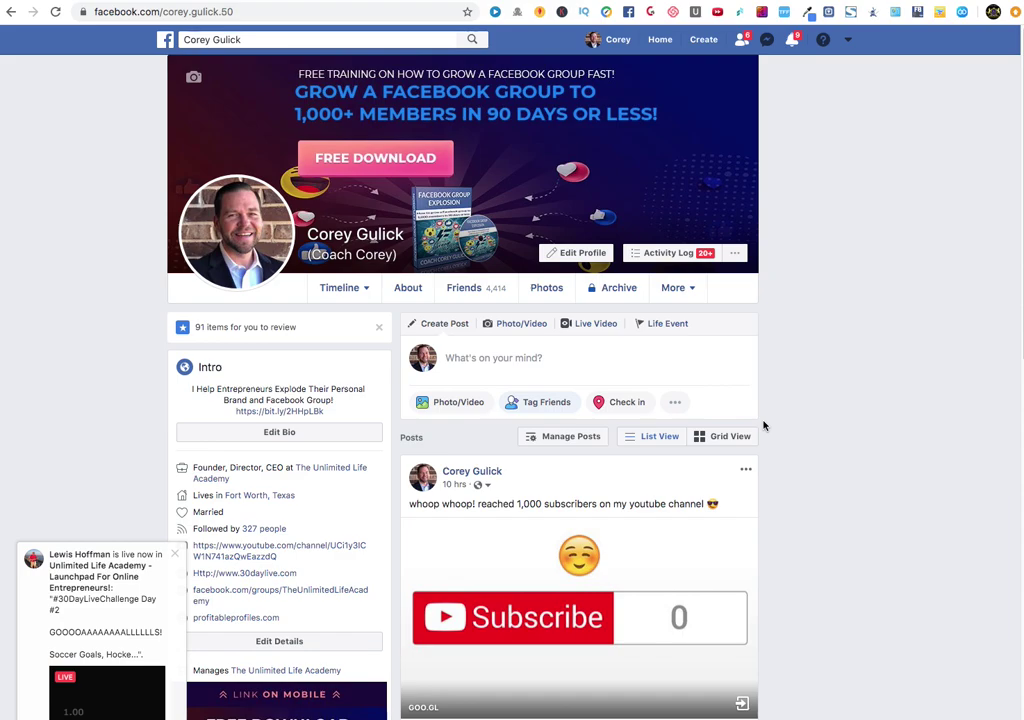
pyautogui.click(174, 553)
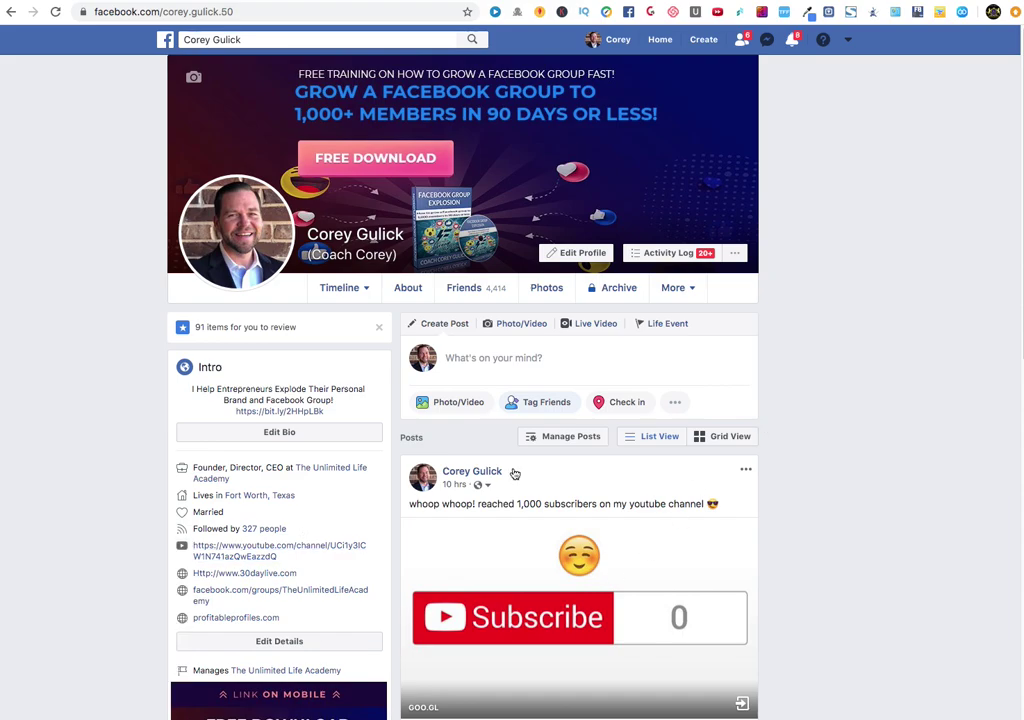